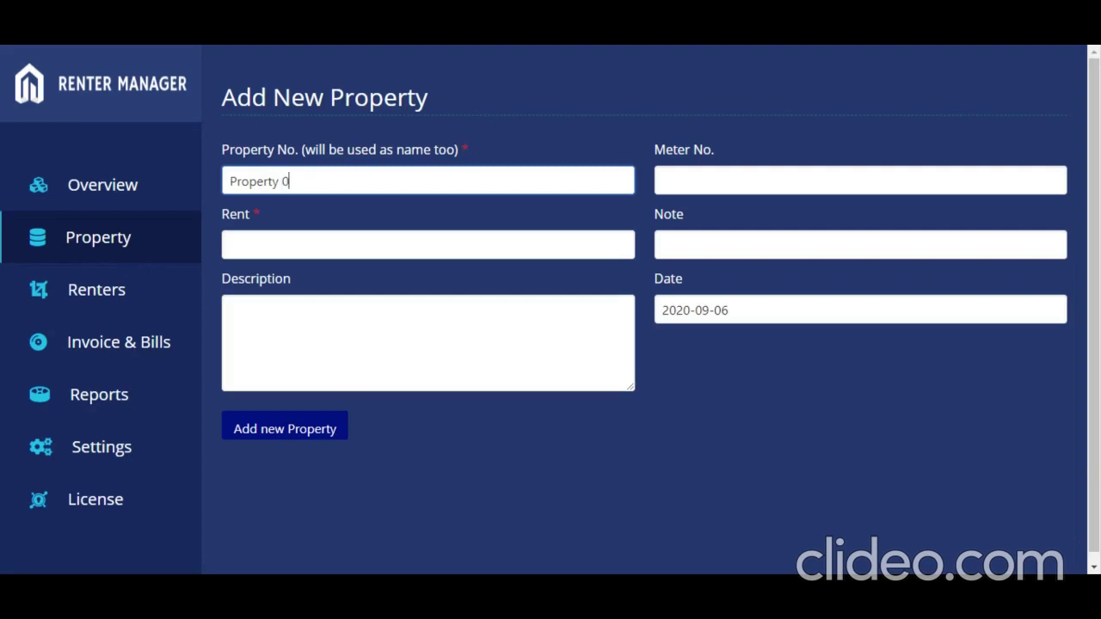
Step: Enter meter number 9898Xb, rent 1000 and date 6 September 2020 for Property 03
left_click(688, 181)
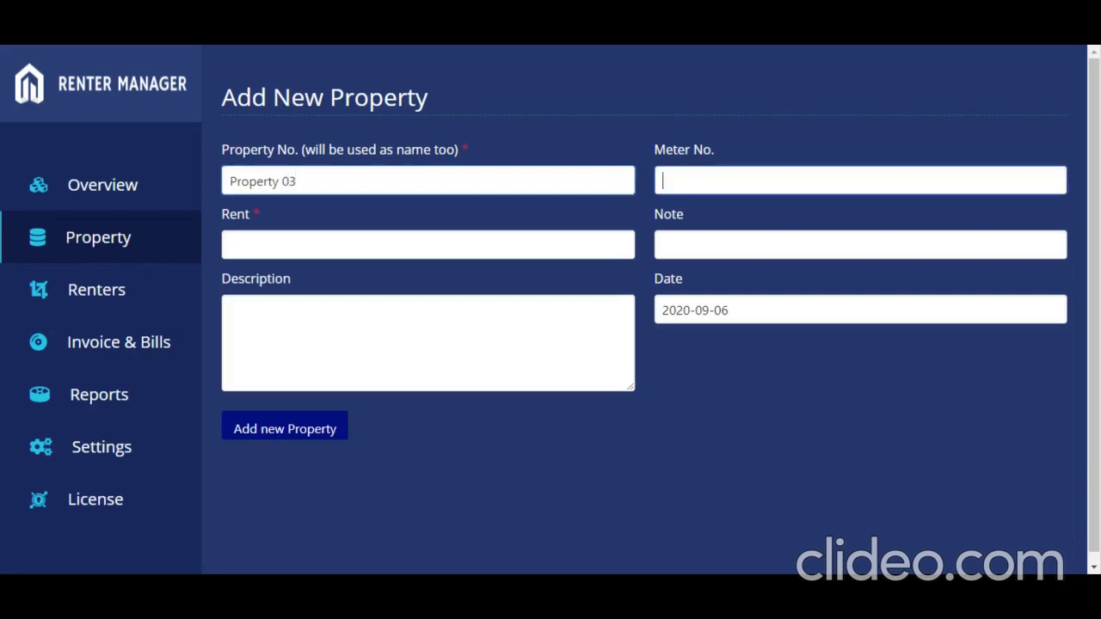
type("9898Xb")
left_click(413, 246)
type("1")
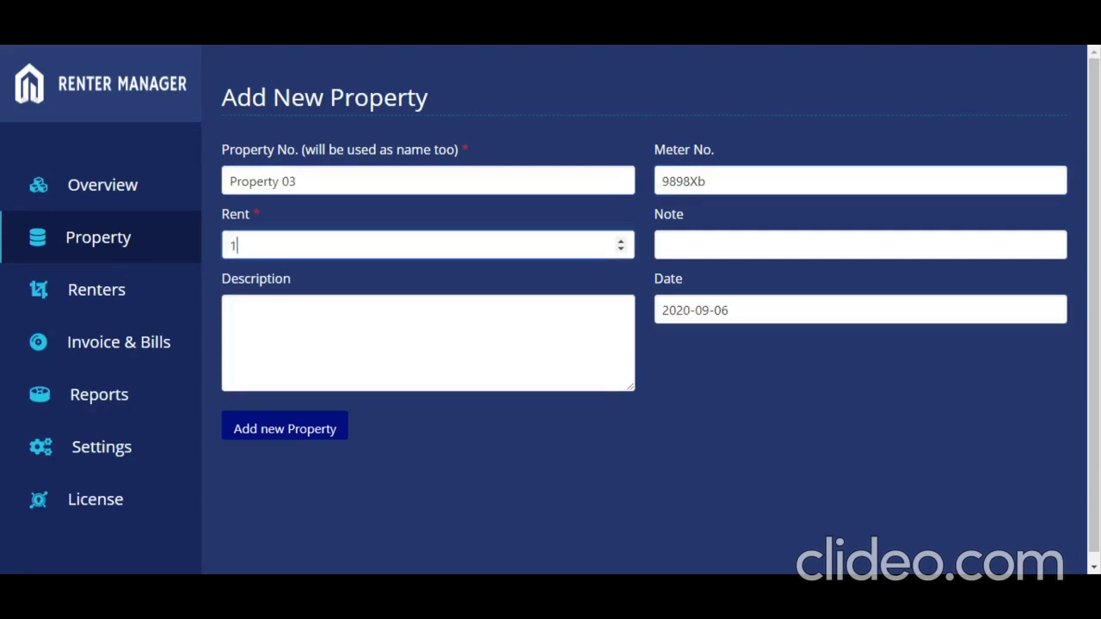
type("000")
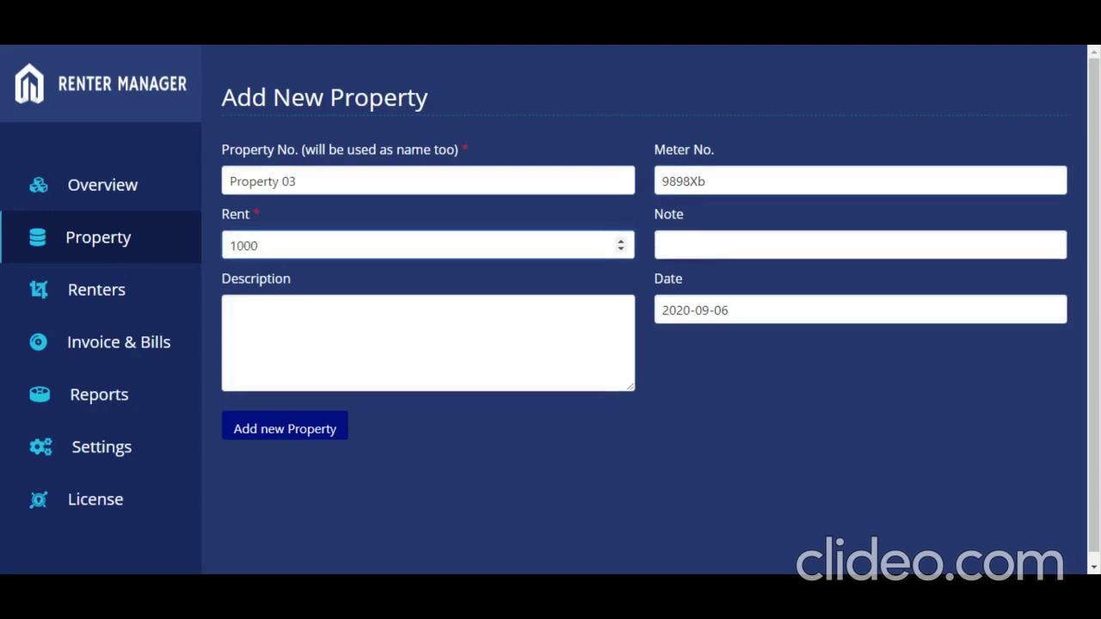
left_click(688, 309)
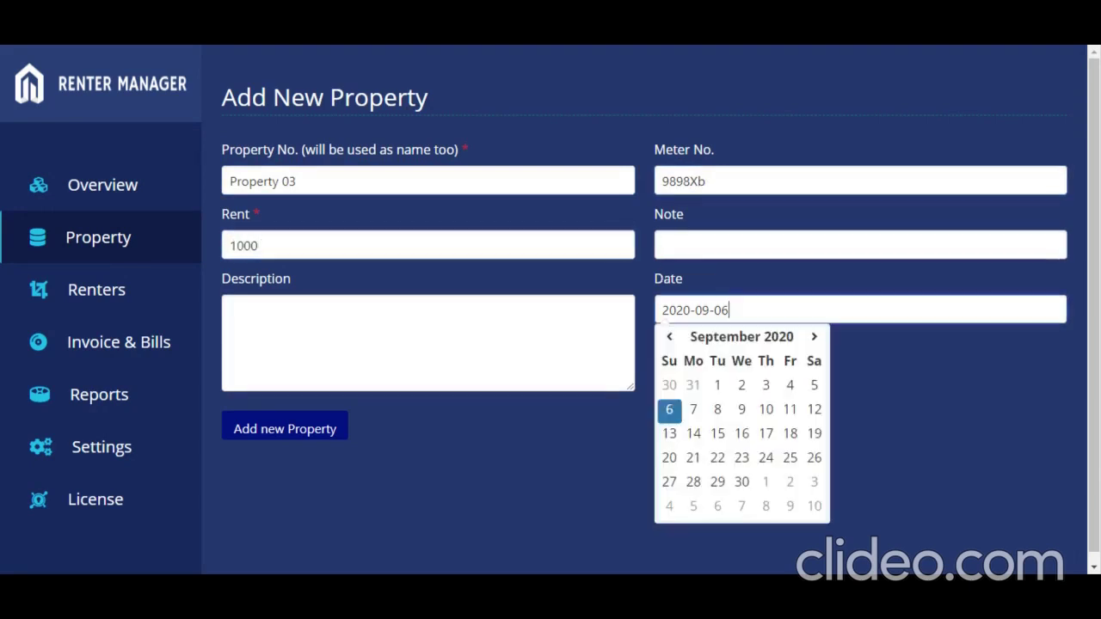
left_click(671, 410)
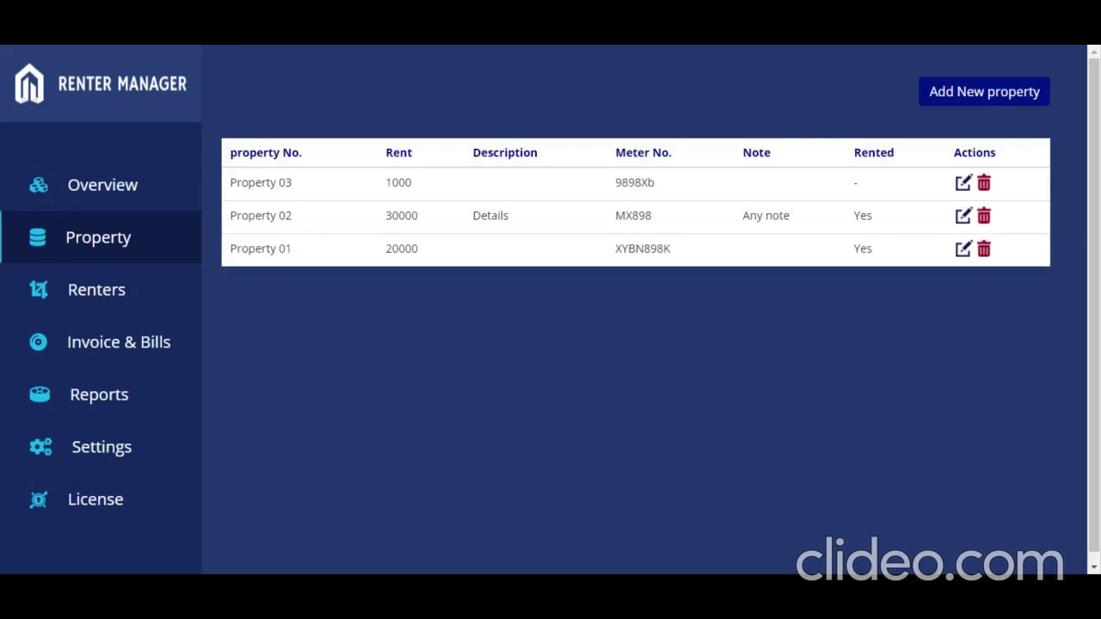
Step: Highlight the new Property 03 row in the property list, then go to the Renters list
left_click_drag(249, 182, 438, 192)
left_click(441, 191)
left_click(151, 293)
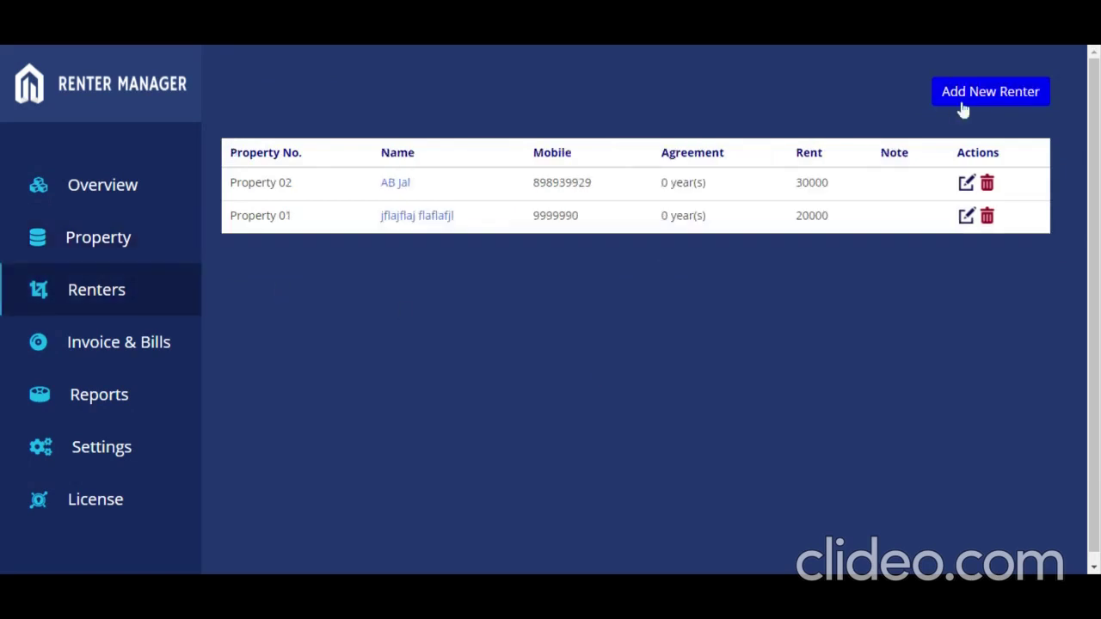
Step: Start a new renter record and enter the renter's first and last name
left_click(962, 109)
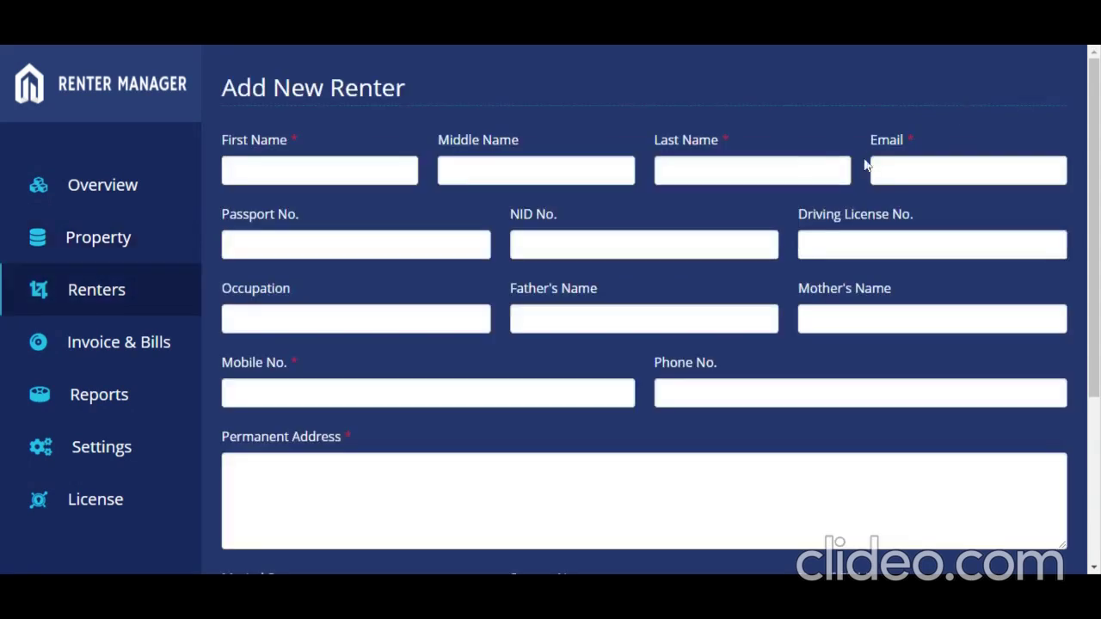
left_click(318, 170)
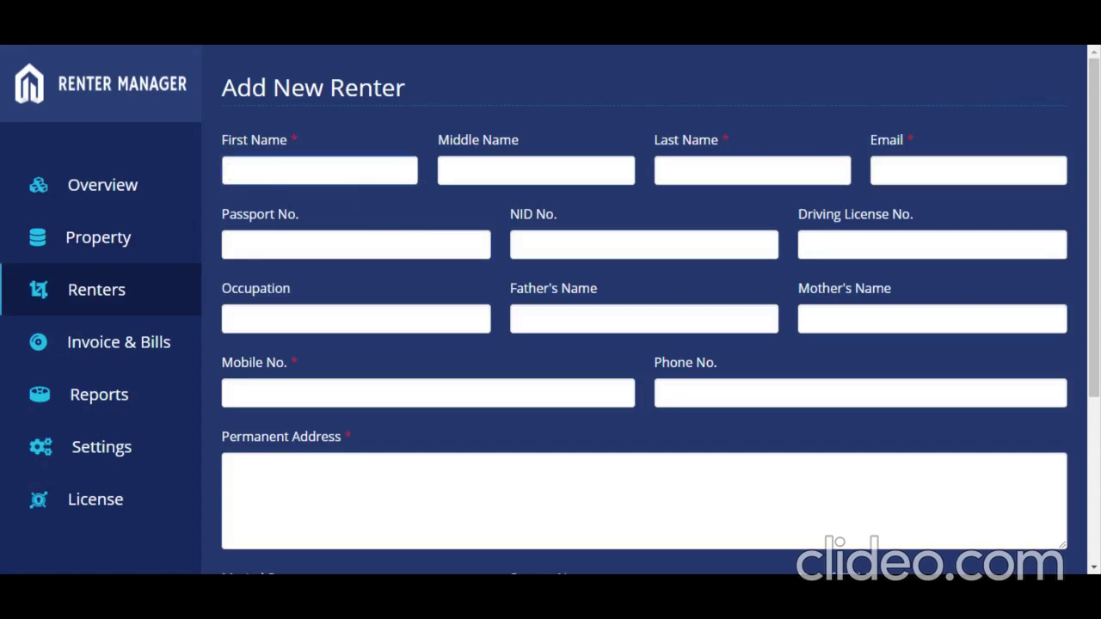
type("test ren")
key("BackSpace")
key("BackSpace")
key("Tab")
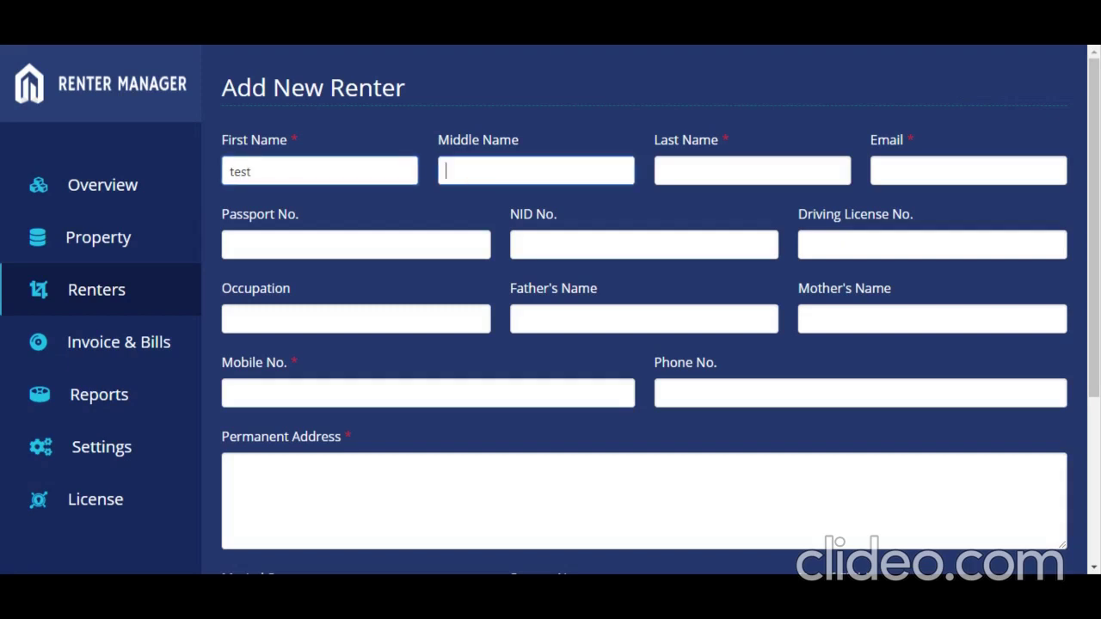
key("Tab")
type("renter")
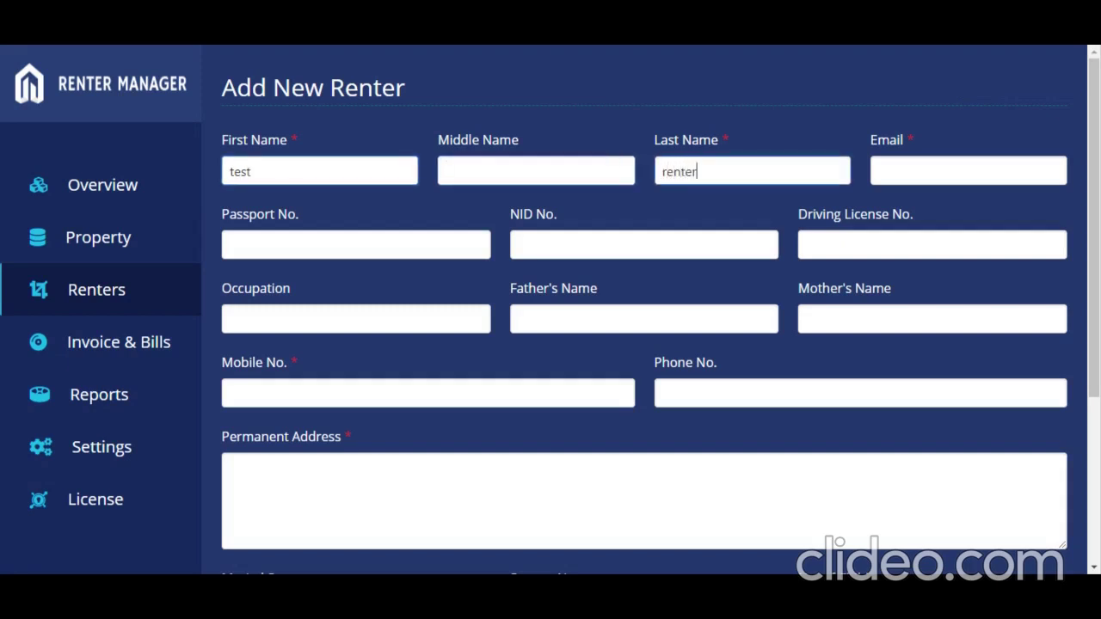
Step: Fill in the renter's e-mail address, mobile number and permanent address
key("Tab")
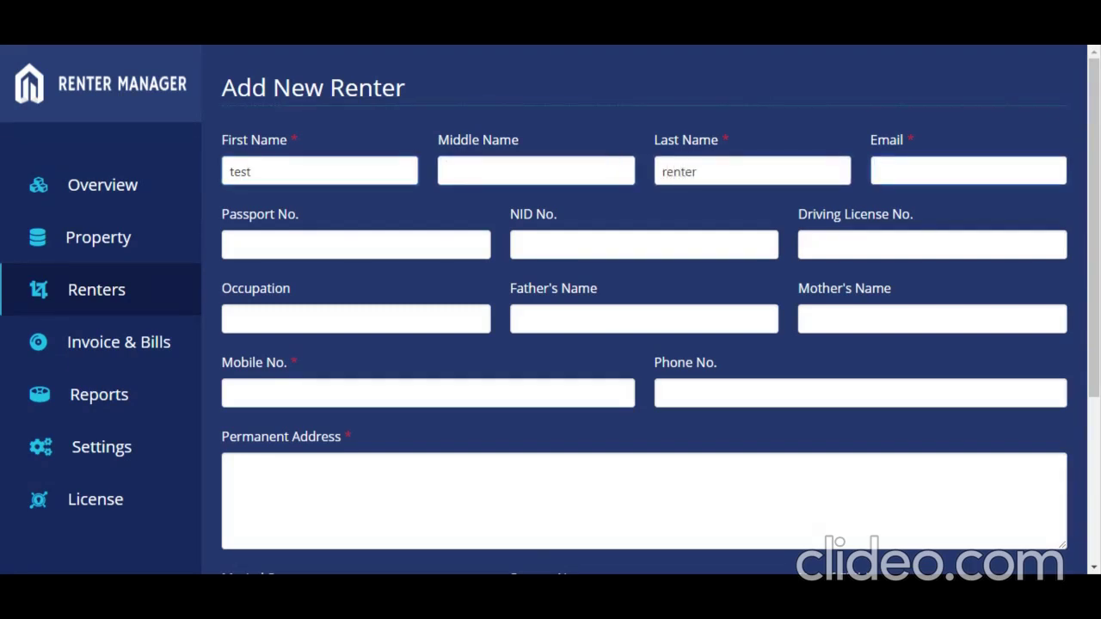
type("test@abc.cba")
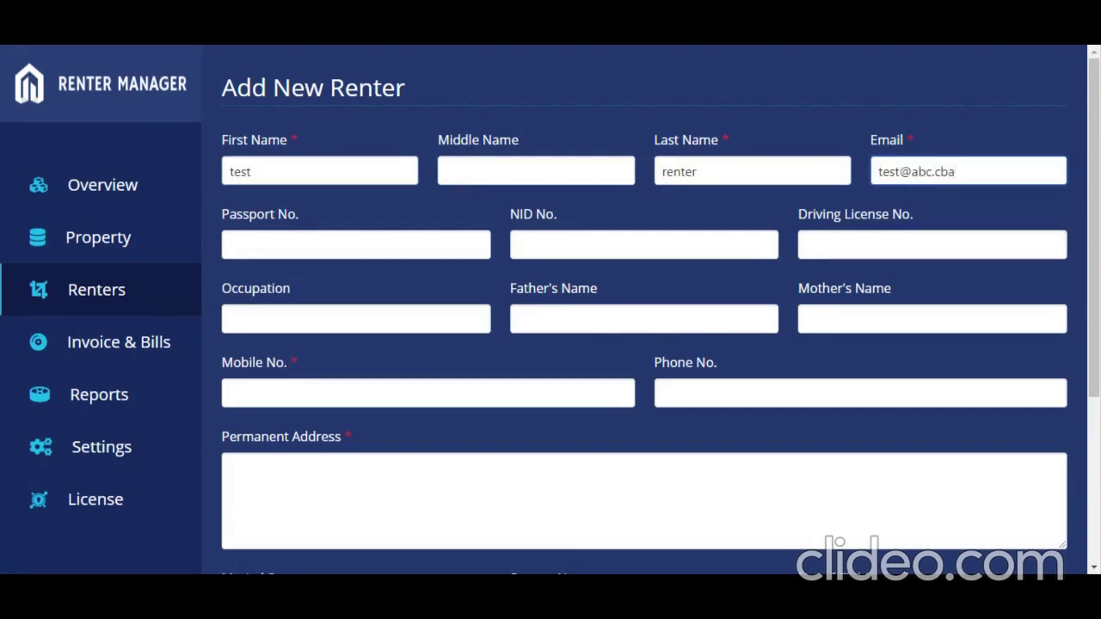
key("Tab")
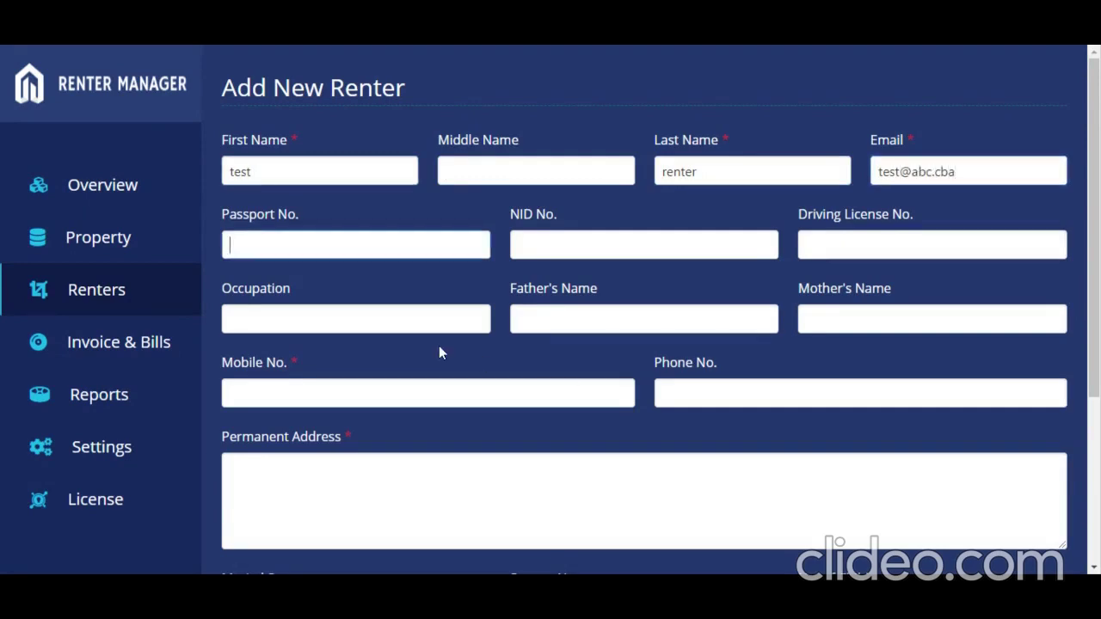
left_click(439, 393)
type("94849")
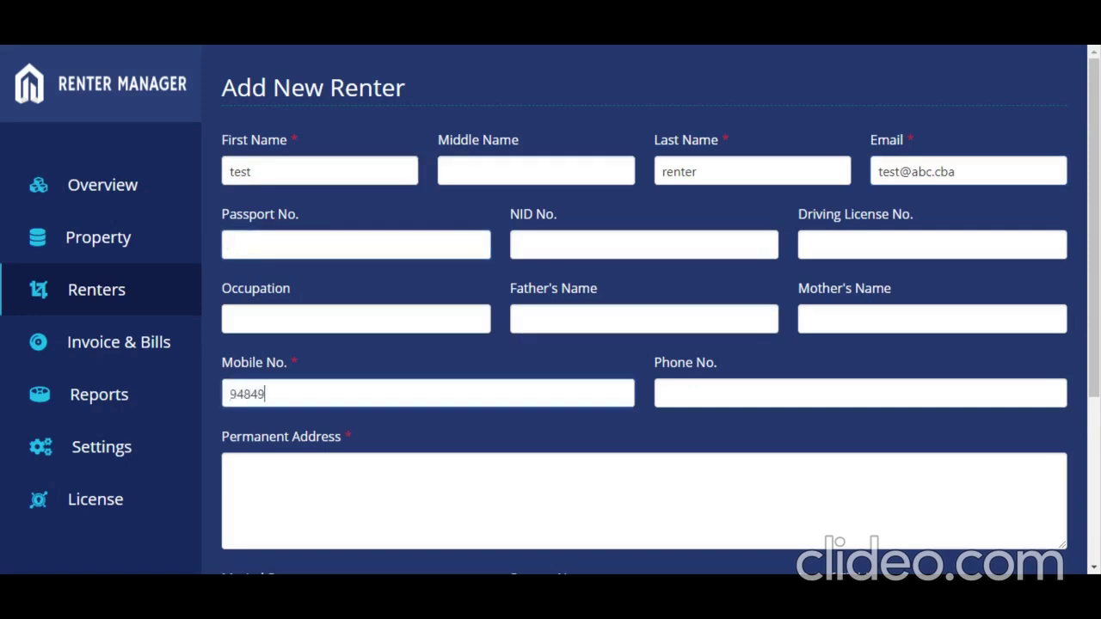
type("949")
scroll(643, 344, "down", 1)
left_click(232, 471)
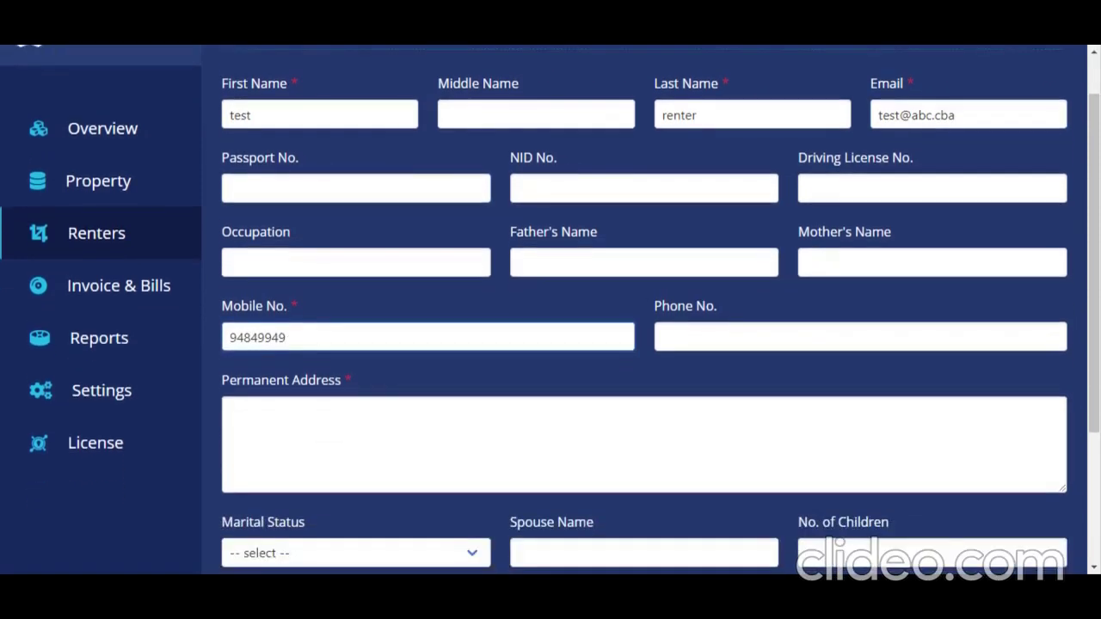
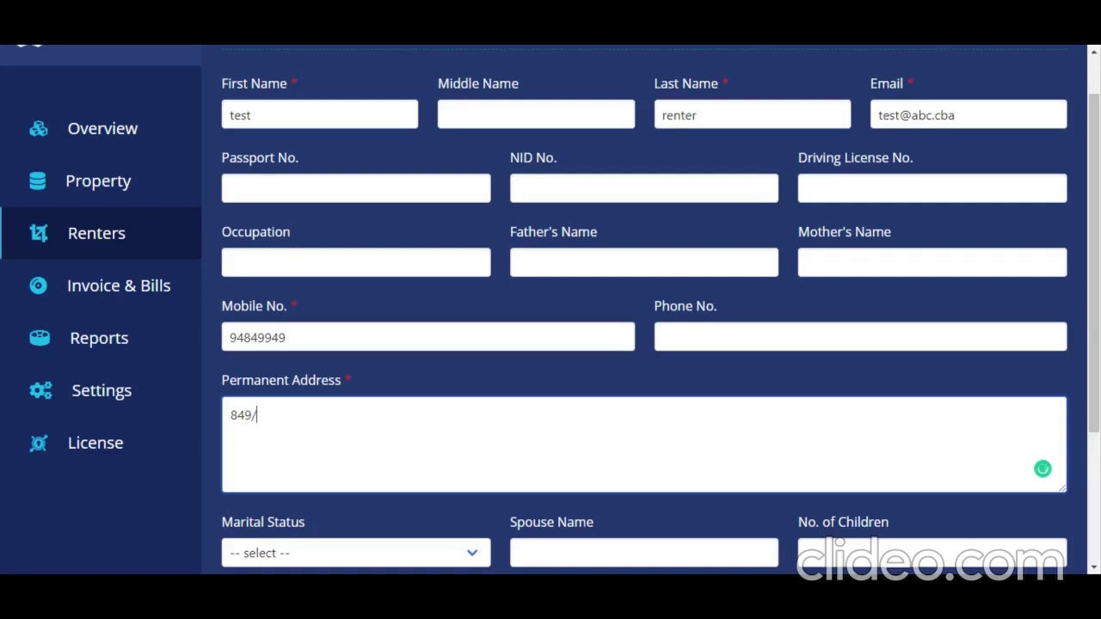
scroll(550, 309, "down", 1)
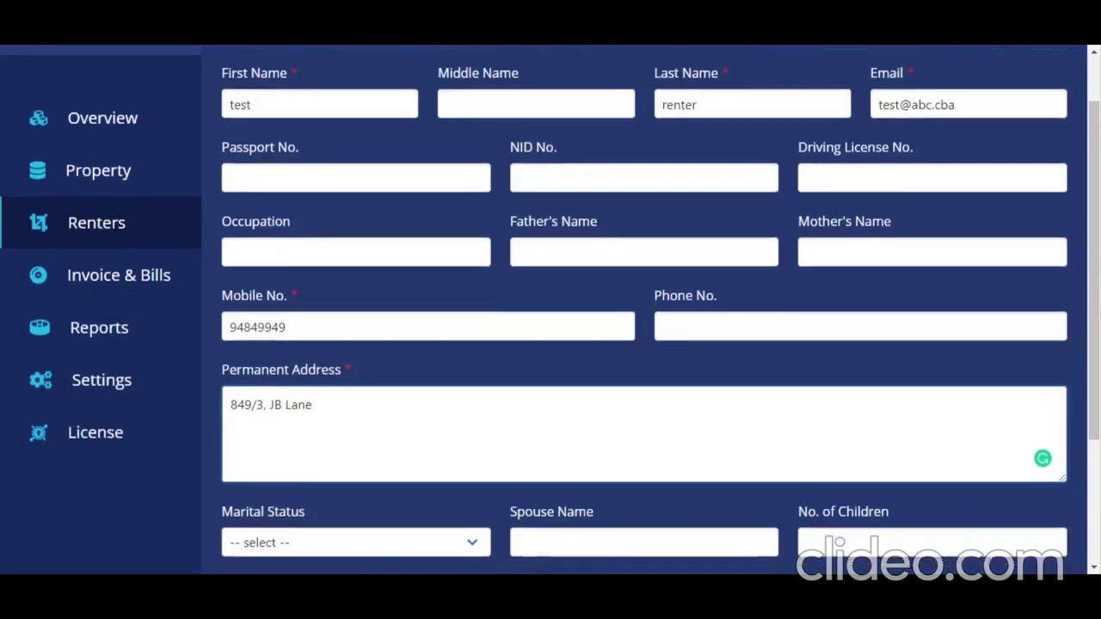
scroll(469, 445, "down", 4)
Step: Assign Property 03 as the rented flat, set advance paid to 99970, and save the renter
scroll(470, 445, "down", 1)
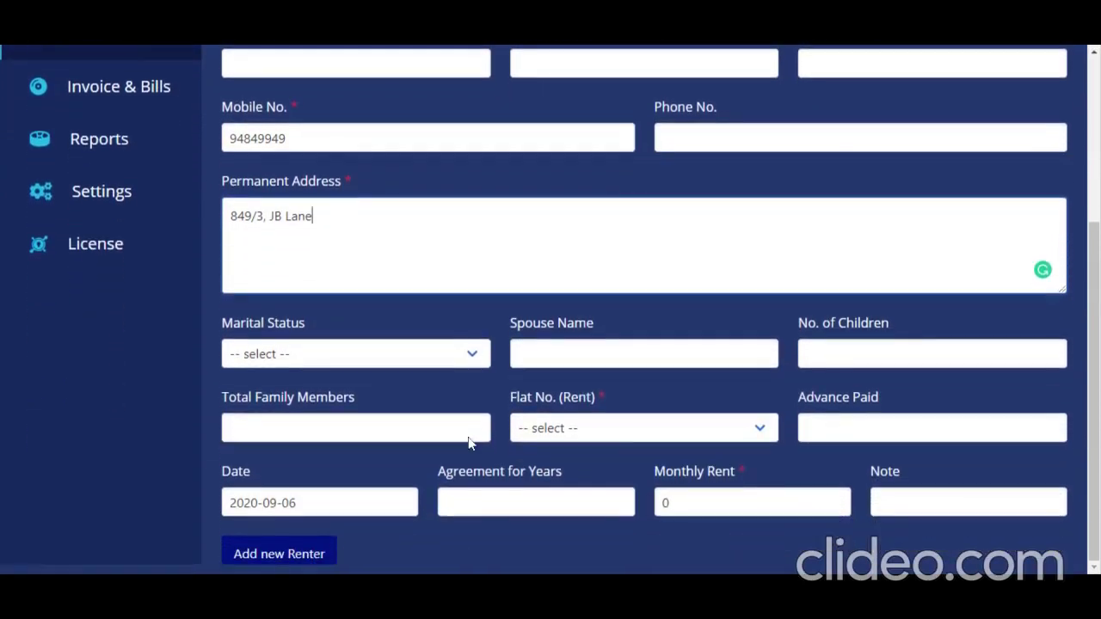
left_click(610, 430)
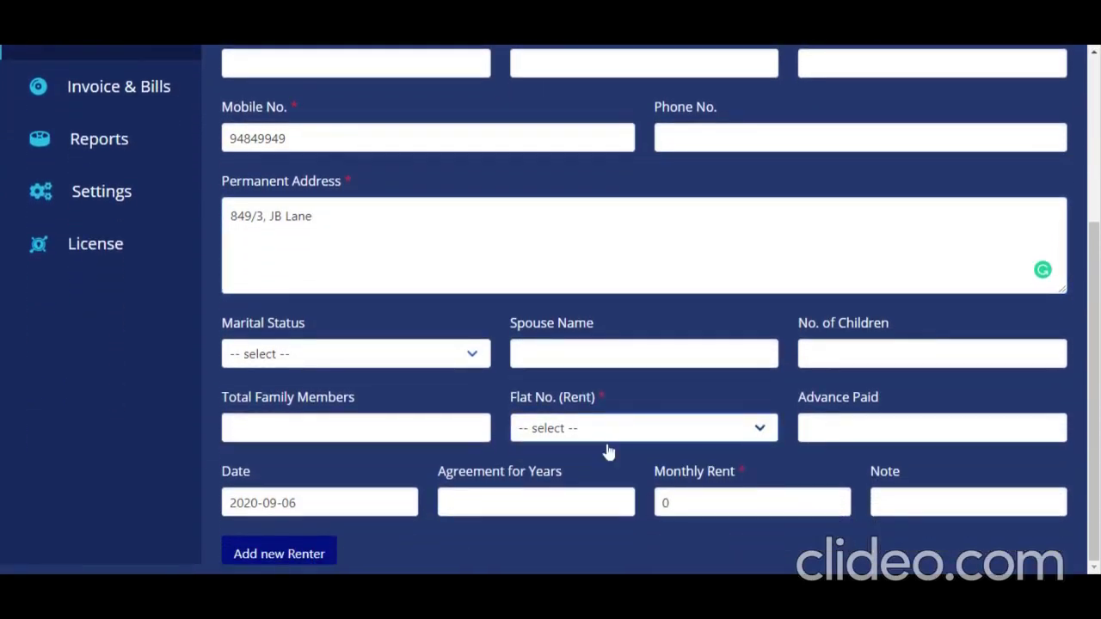
left_click(584, 473)
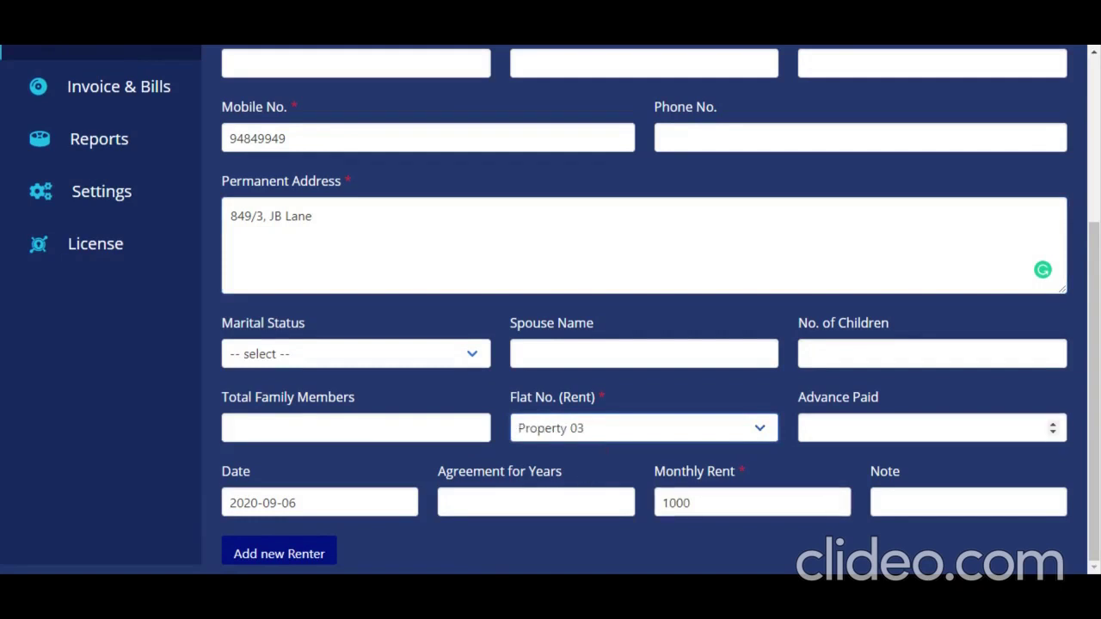
left_click(931, 428)
type("100000")
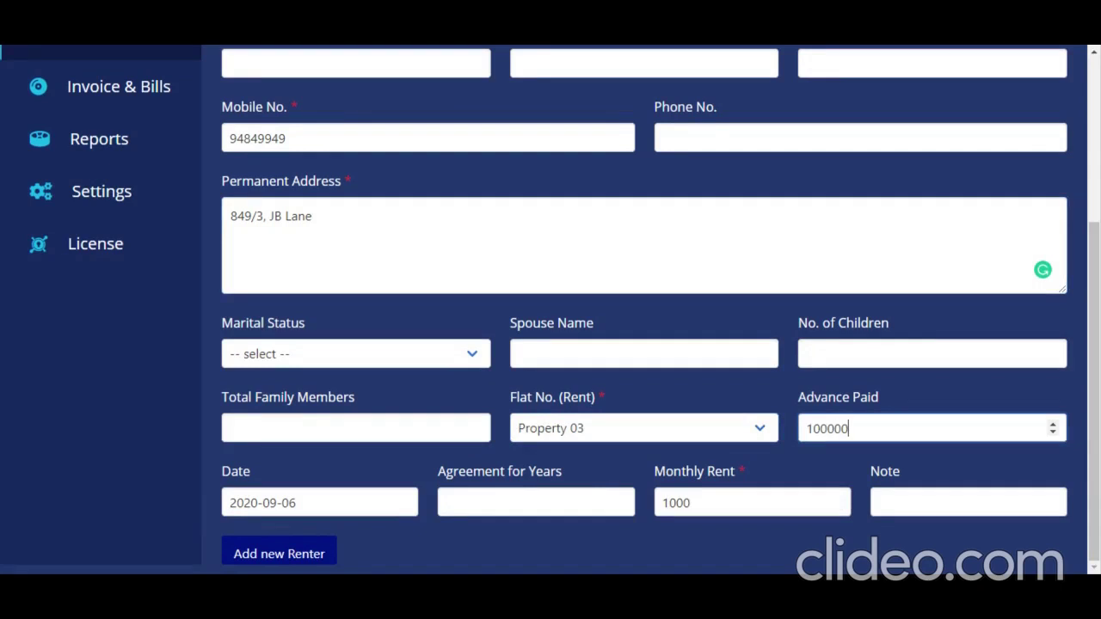
key("Down")
key("Down")
key("Down")
left_click(316, 557)
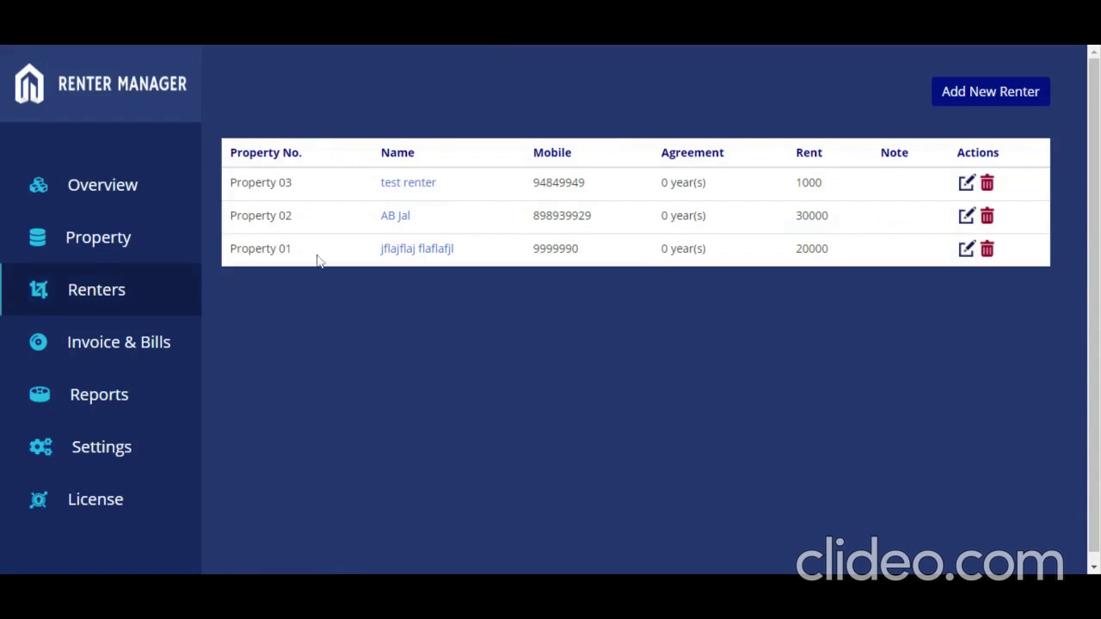
triple_click(318, 182)
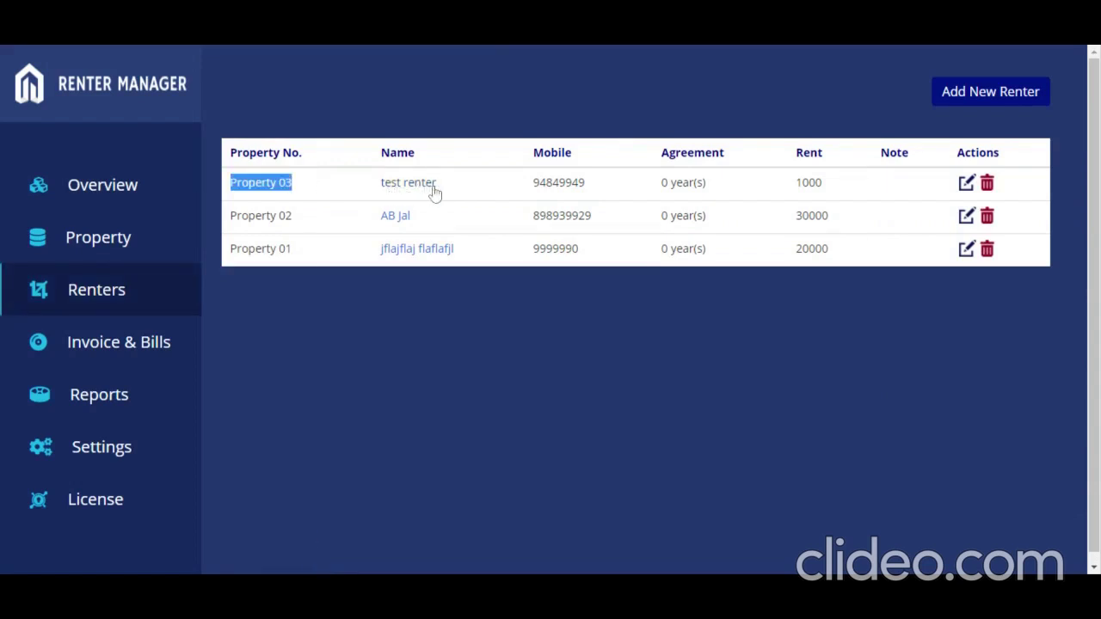
Step: Start a new invoice with purpose Advance for flat Property 03
left_click(112, 349)
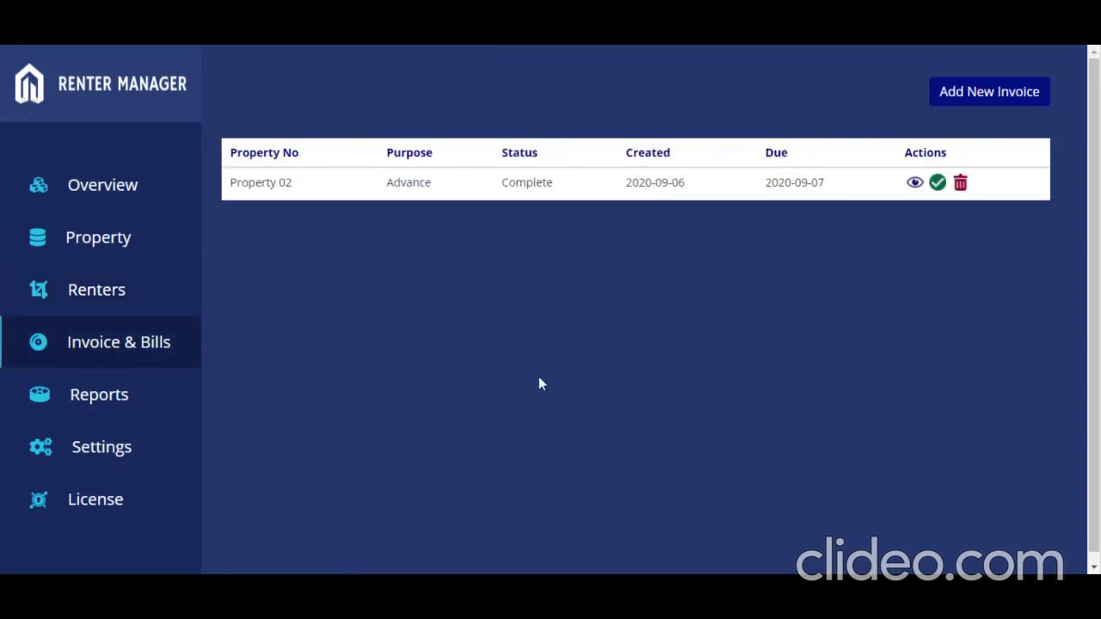
left_click(982, 93)
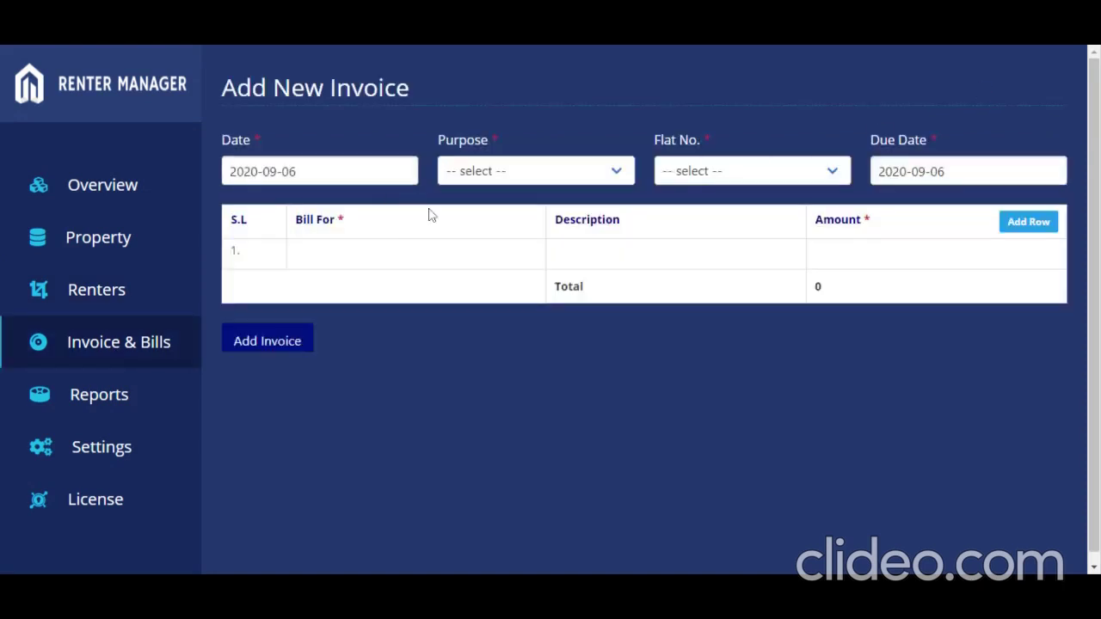
left_click(528, 196)
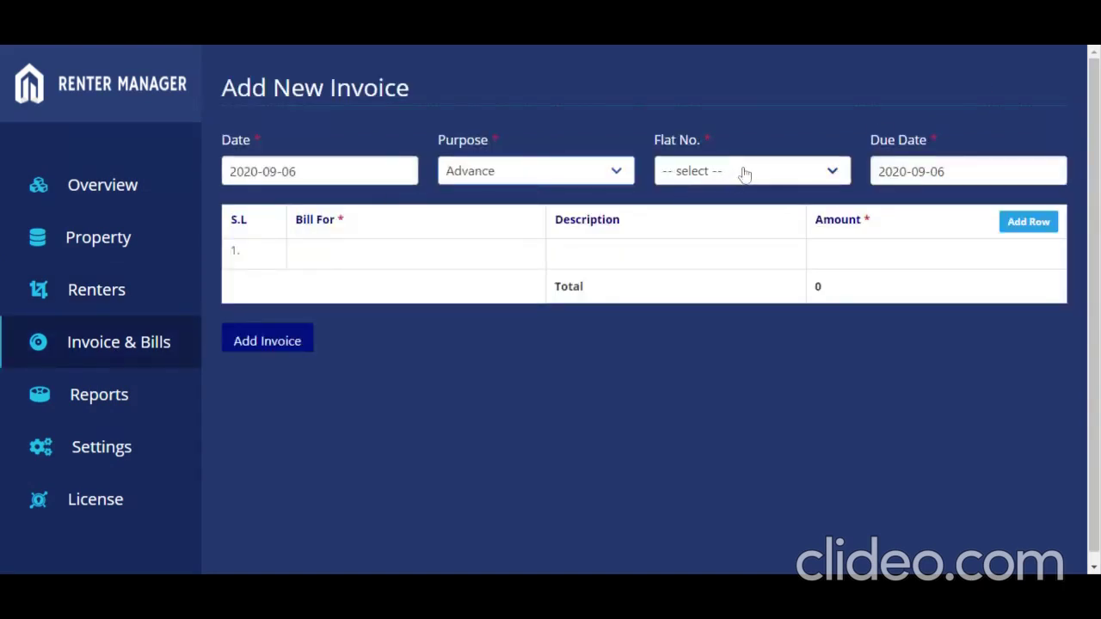
left_click(743, 173)
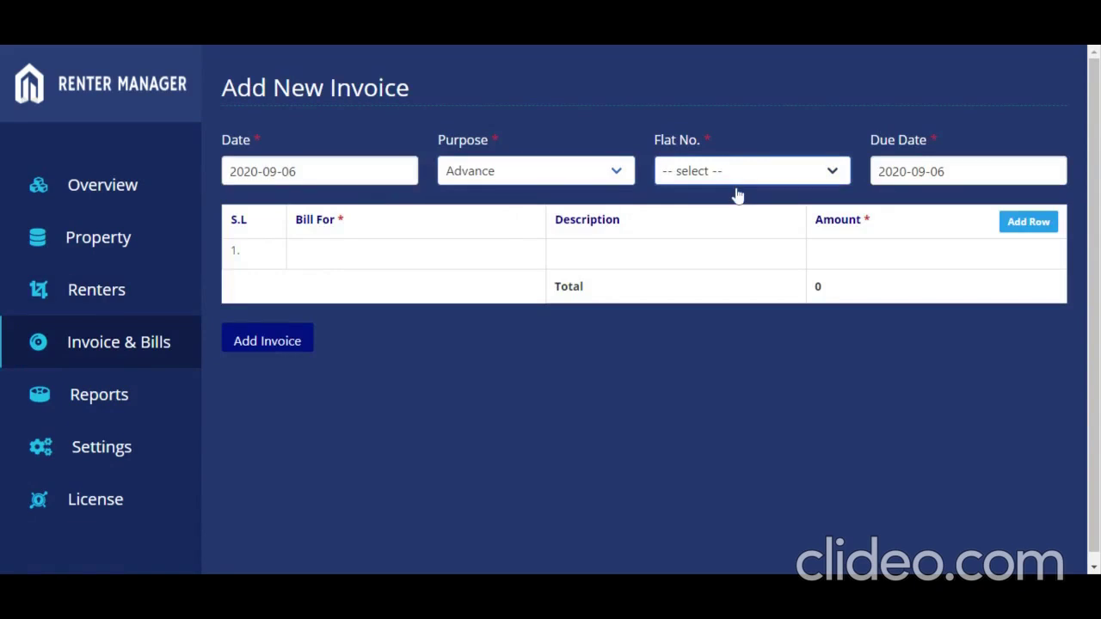
left_click(736, 215)
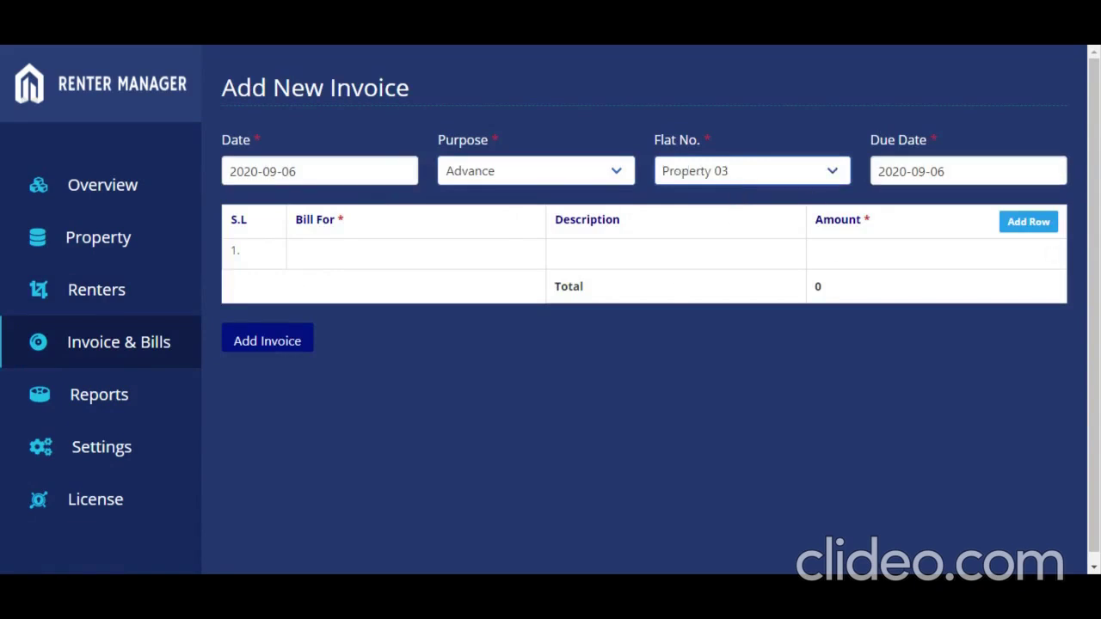
Step: Add an 'Advance' bill line with its amount and save the pending invoice, totalling 200000
key("Tab")
type("Advance")
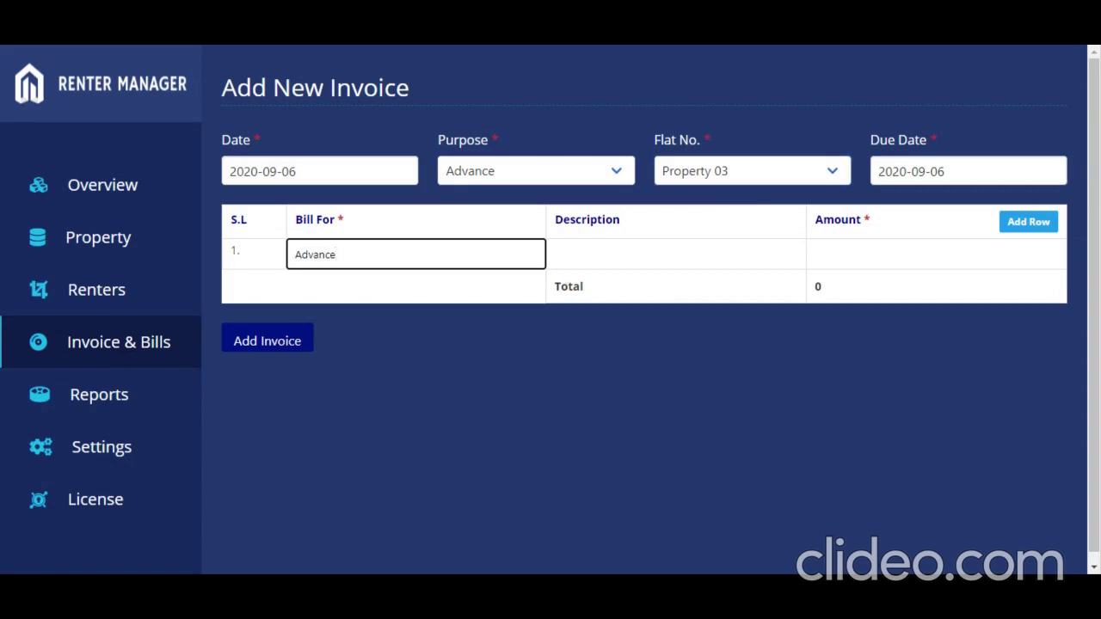
left_click(885, 255)
type("1")
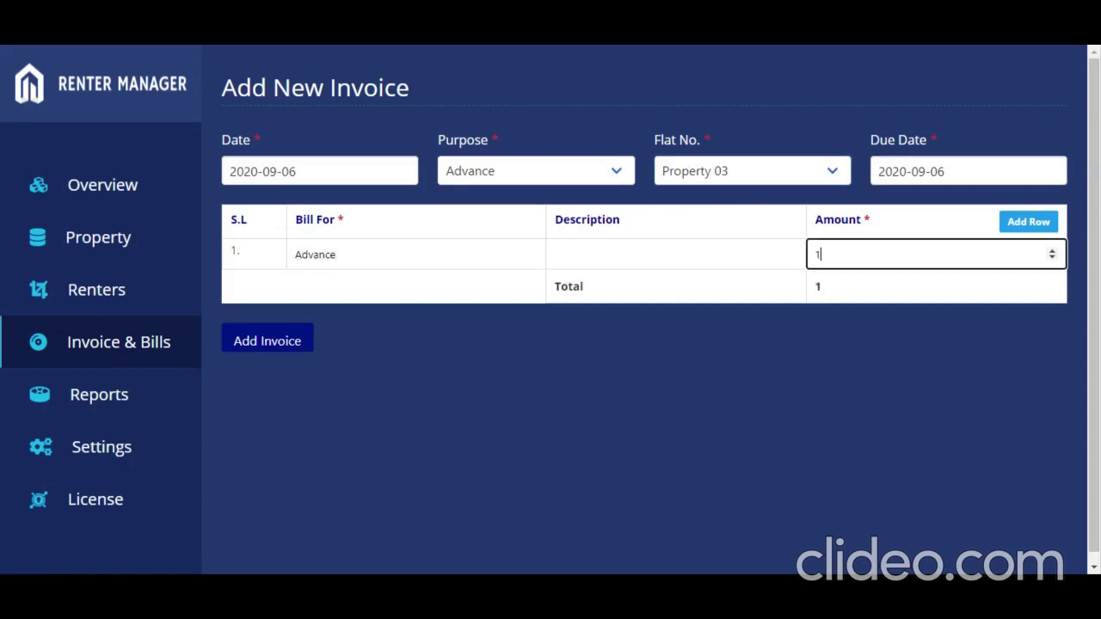
type("00000")
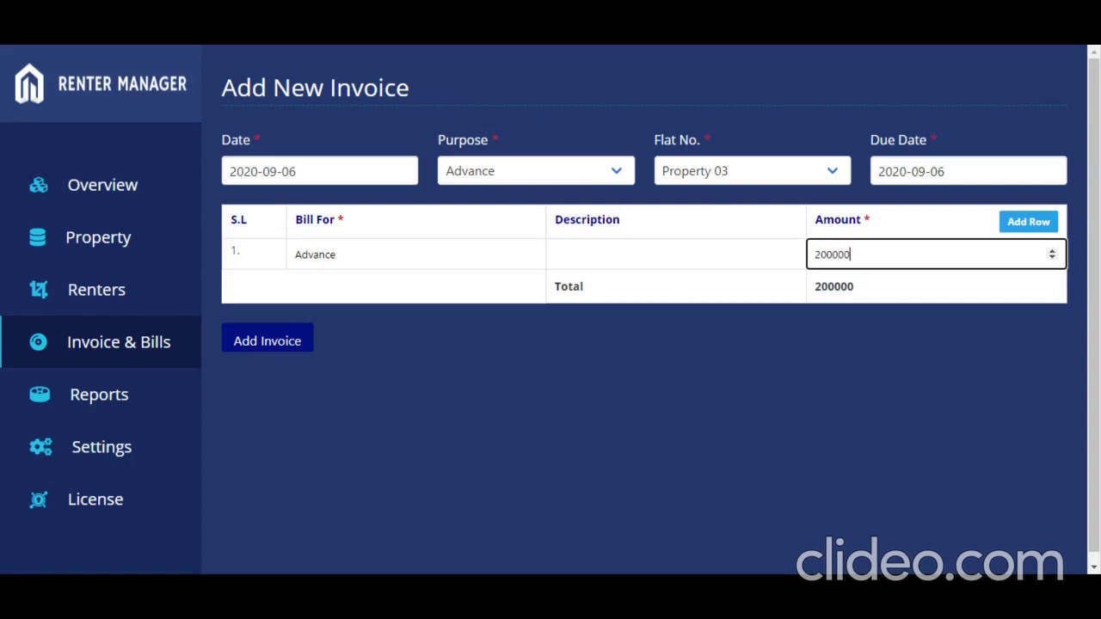
left_click(258, 342)
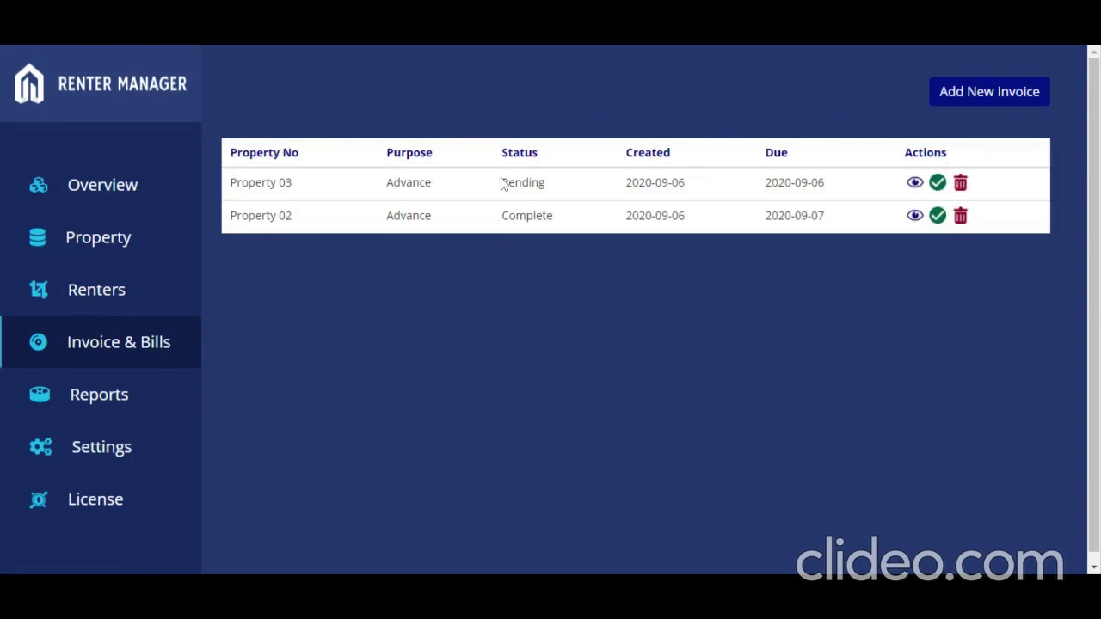
Step: Highlight Property 03's Pending status, then view its invoice, Invoice No. 2
left_click_drag(502, 182, 551, 183)
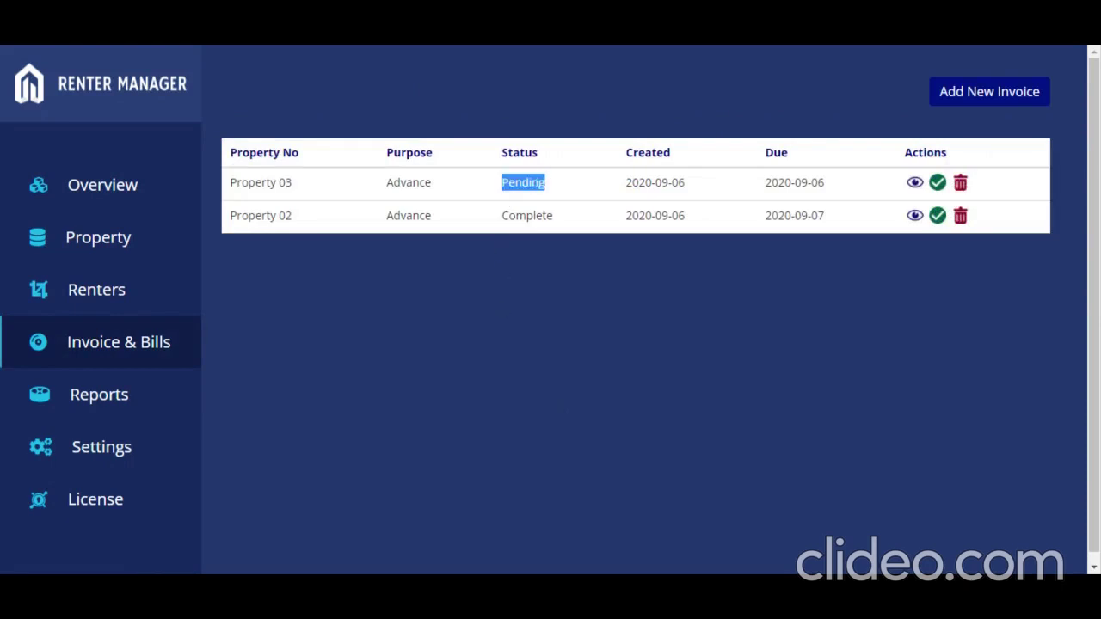
left_click(606, 193)
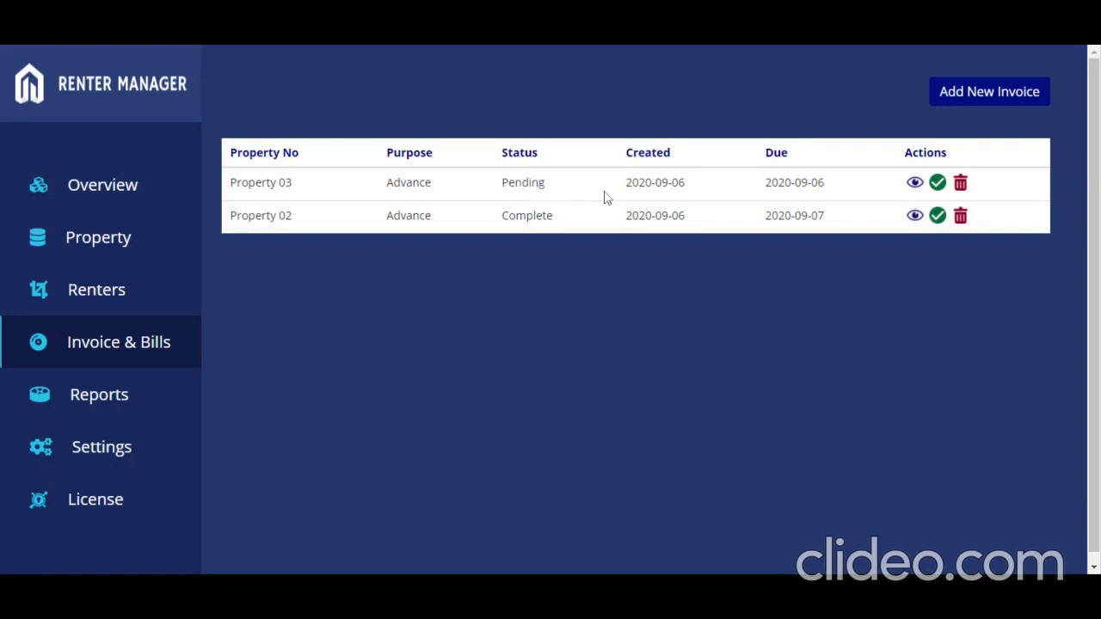
left_click(915, 184)
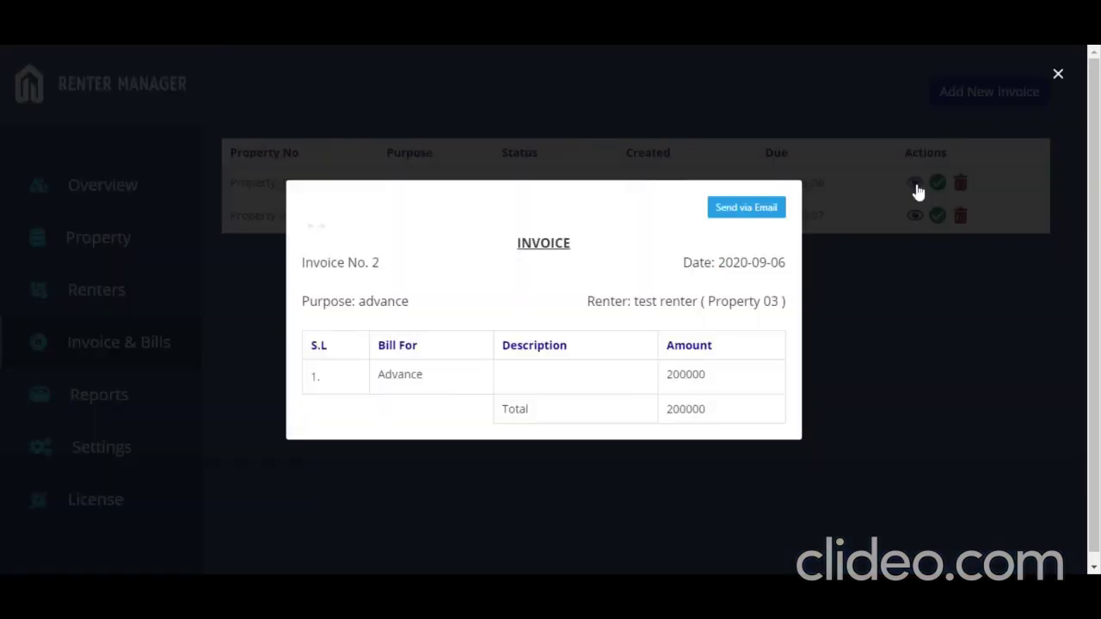
Step: Email Invoice No. 2 to the renter's address with a subject and a 'Description' message
left_click(756, 211)
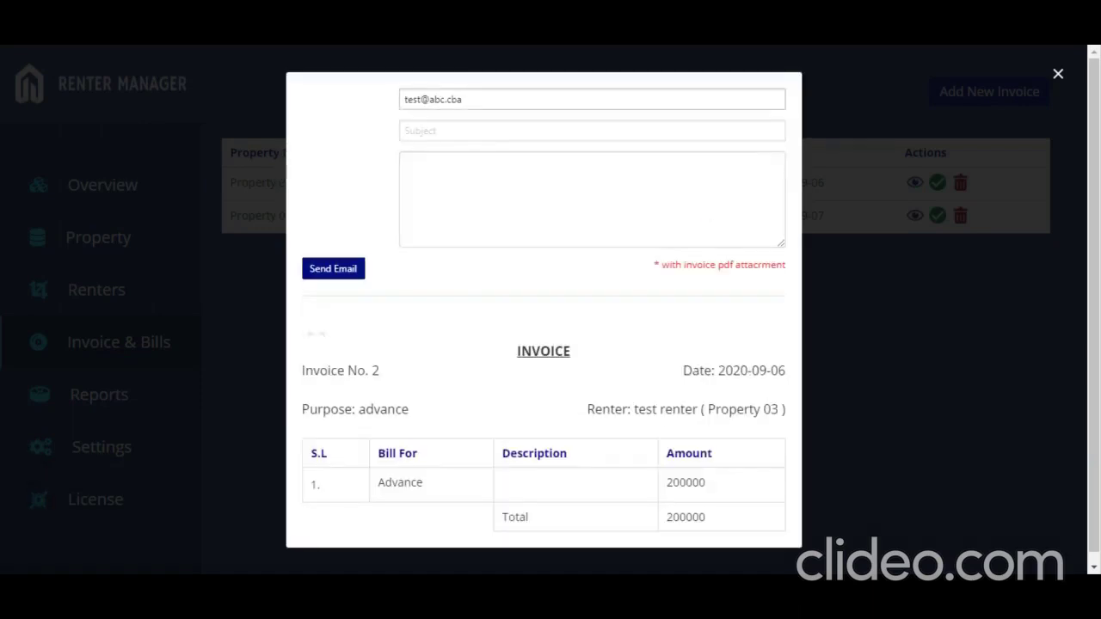
triple_click(447, 99)
type("Email")
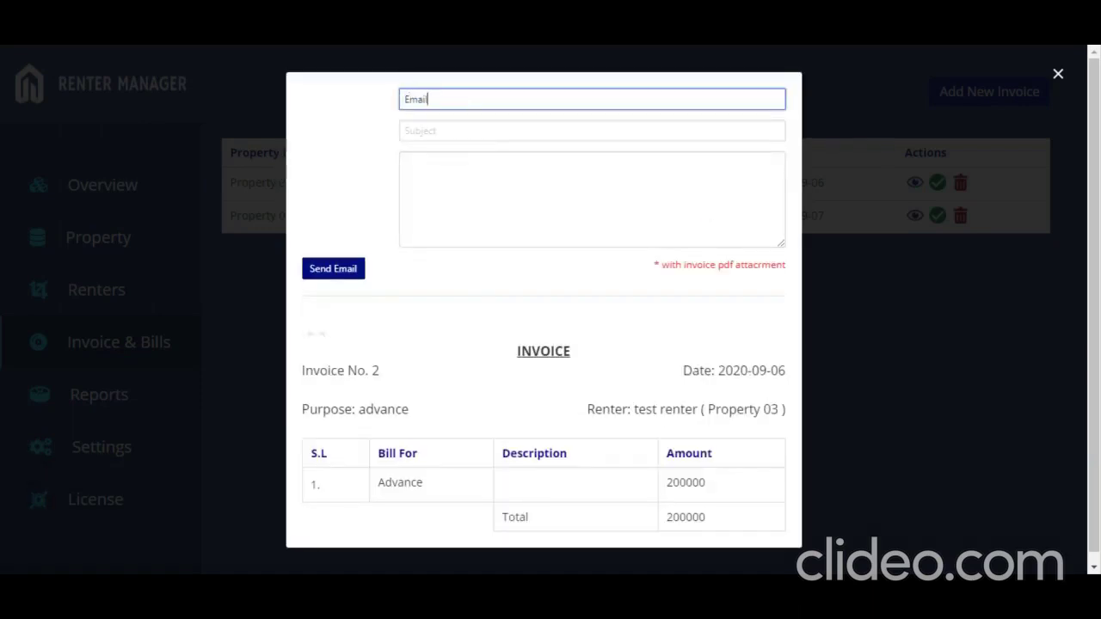
type(" Address of the renter")
left_click(592, 131)
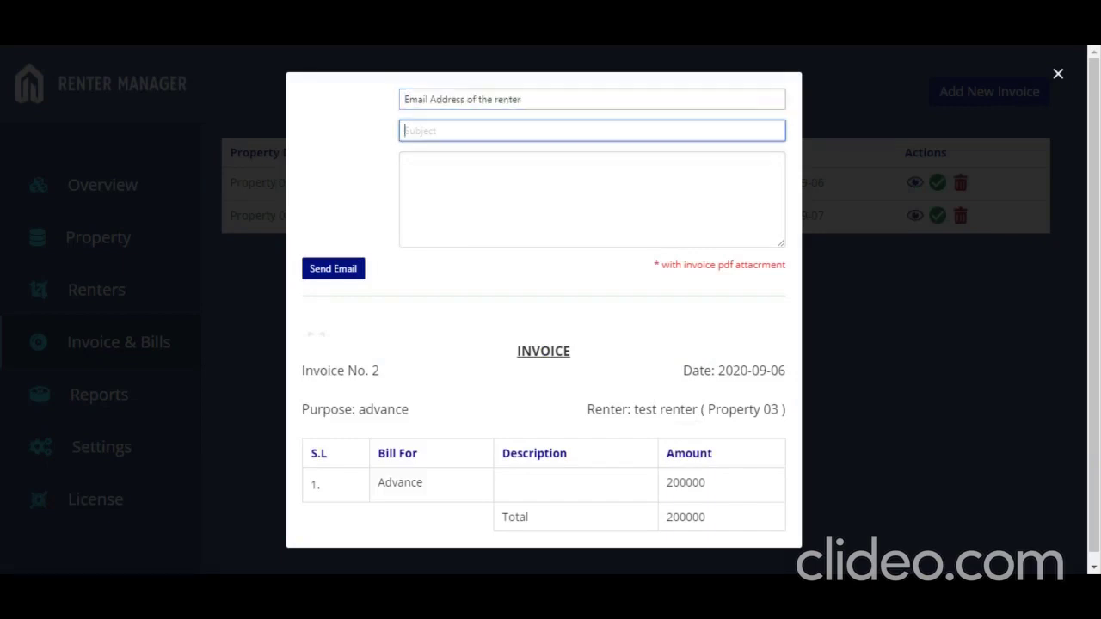
type("Subject")
left_click(410, 170)
type("De")
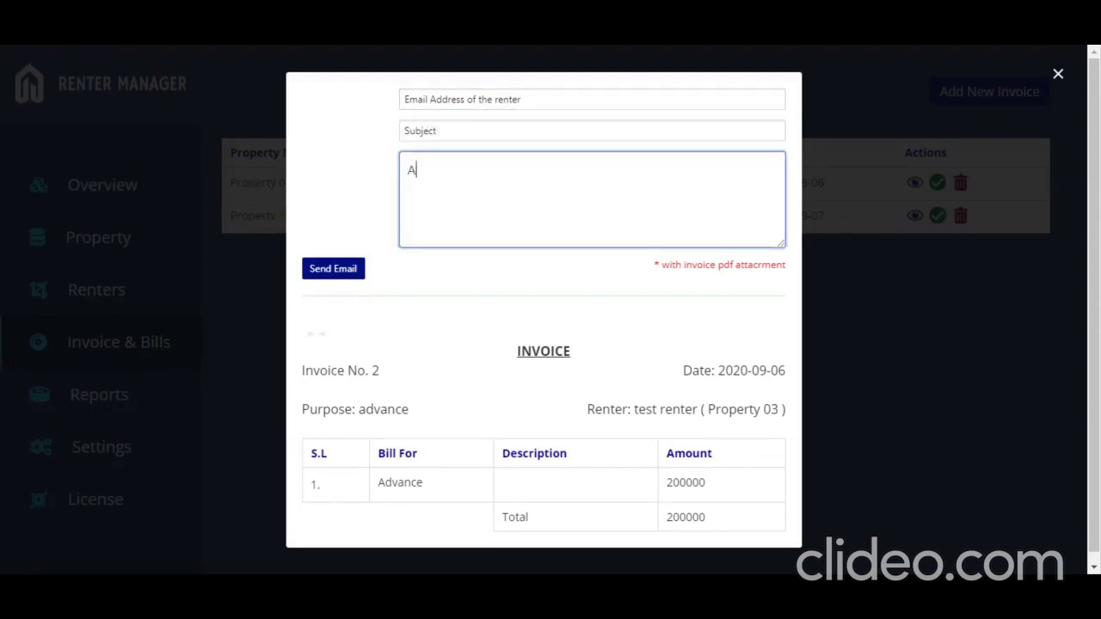
type("scription!")
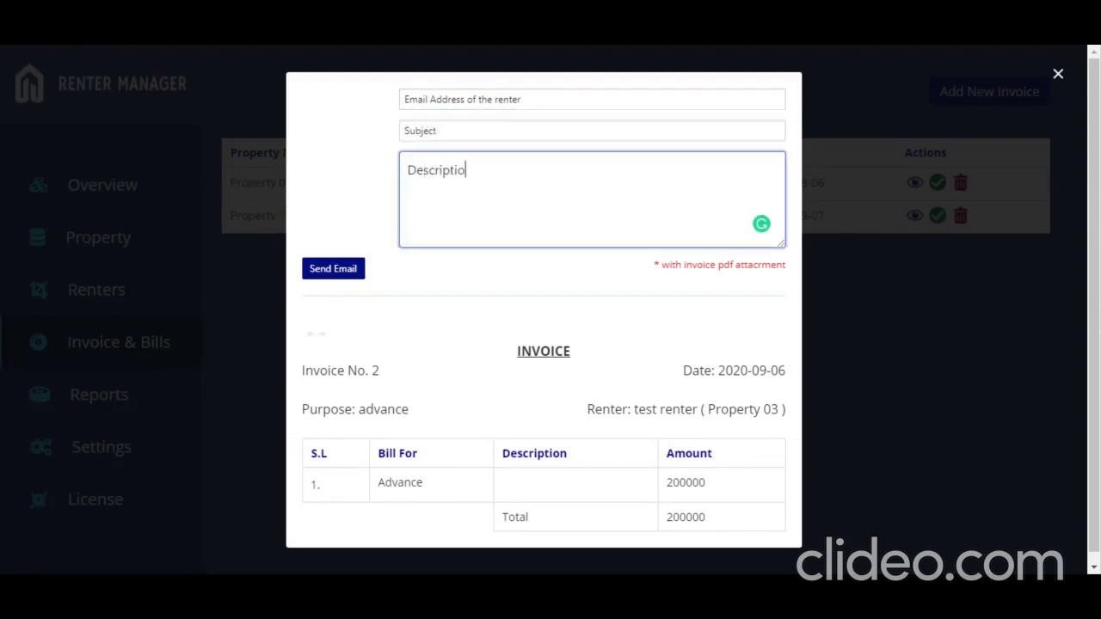
left_click(337, 272)
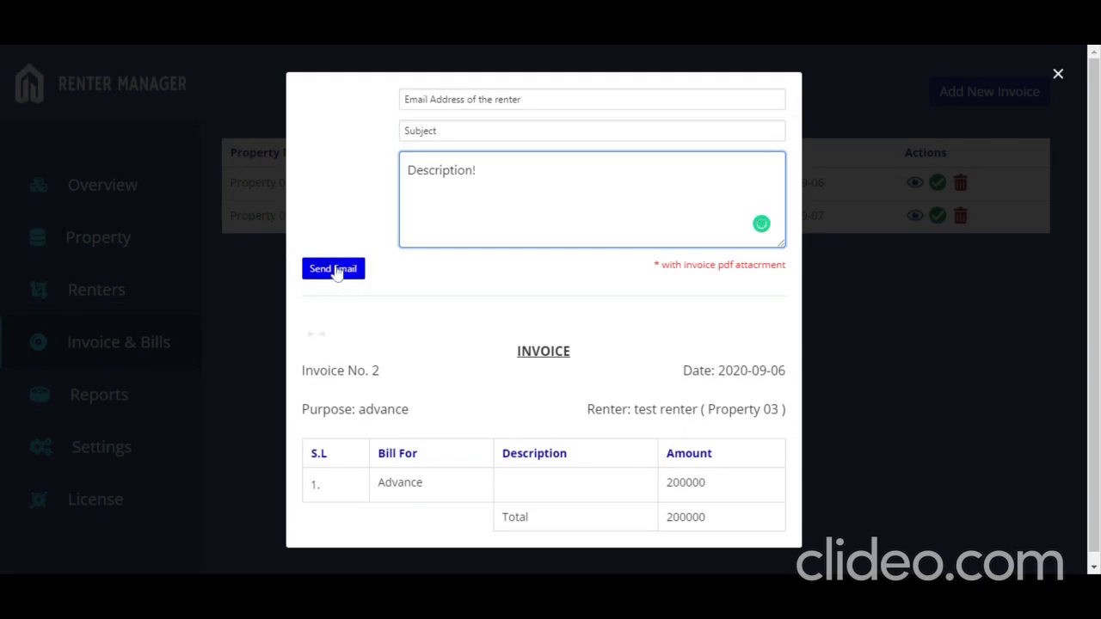
Step: Close the invoice preview and highlight Property 03's Complete status in the list
left_click(1058, 76)
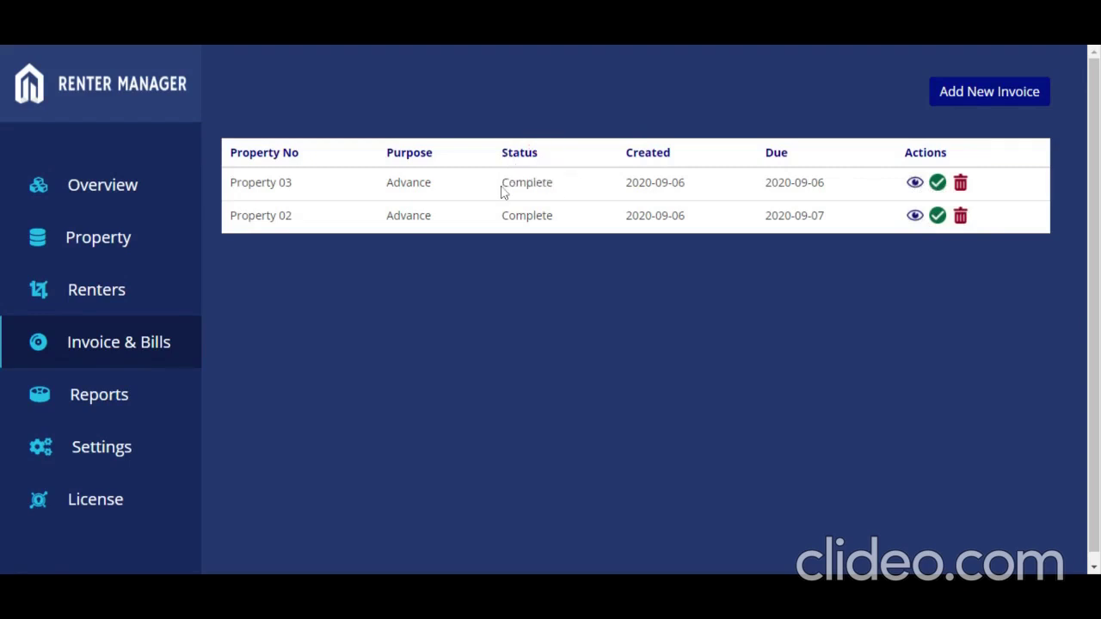
double_click(502, 188)
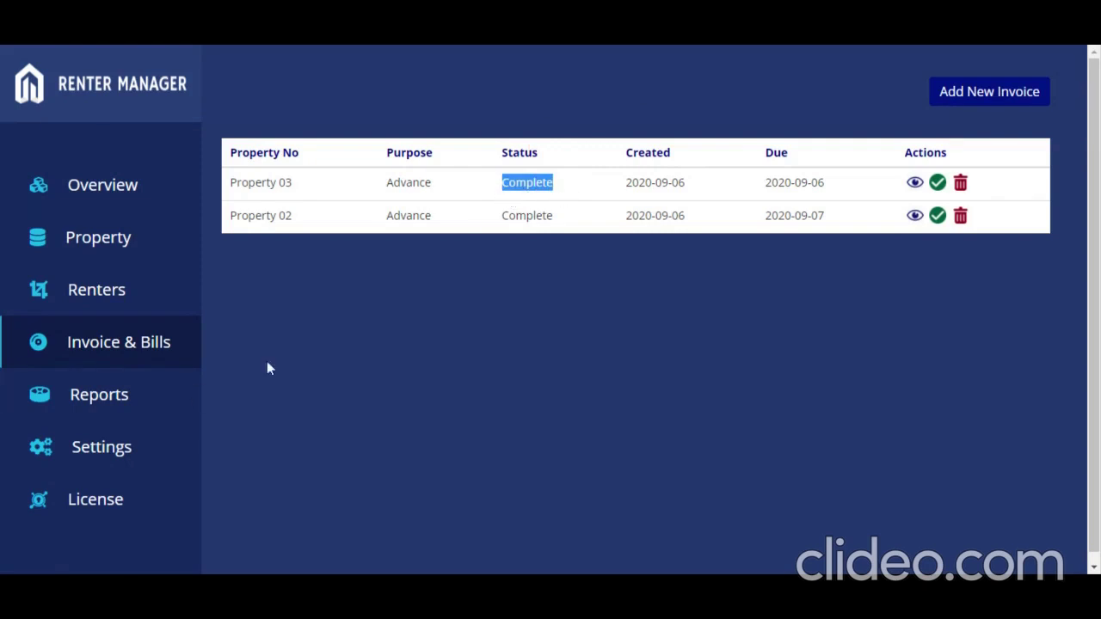
Step: Open the Reports page and look over the monthly Renter chart
left_click(110, 403)
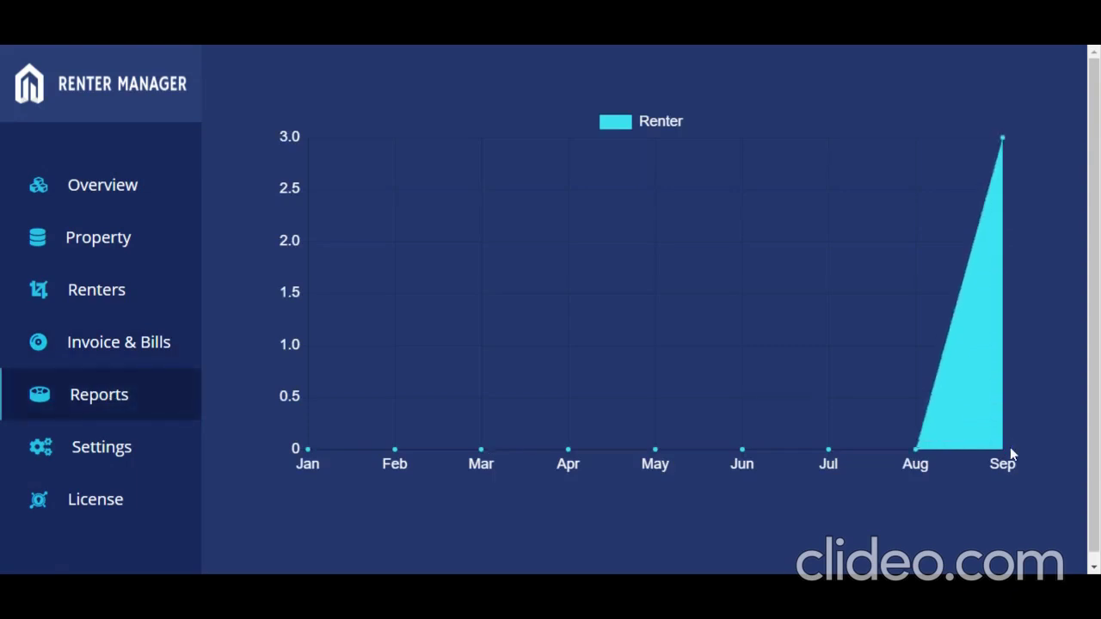
mouse_move(915, 451)
mouse_move(1002, 140)
Step: In Settings, save Hide Menu Icon turned on, then turn it off and save again
left_click(115, 453)
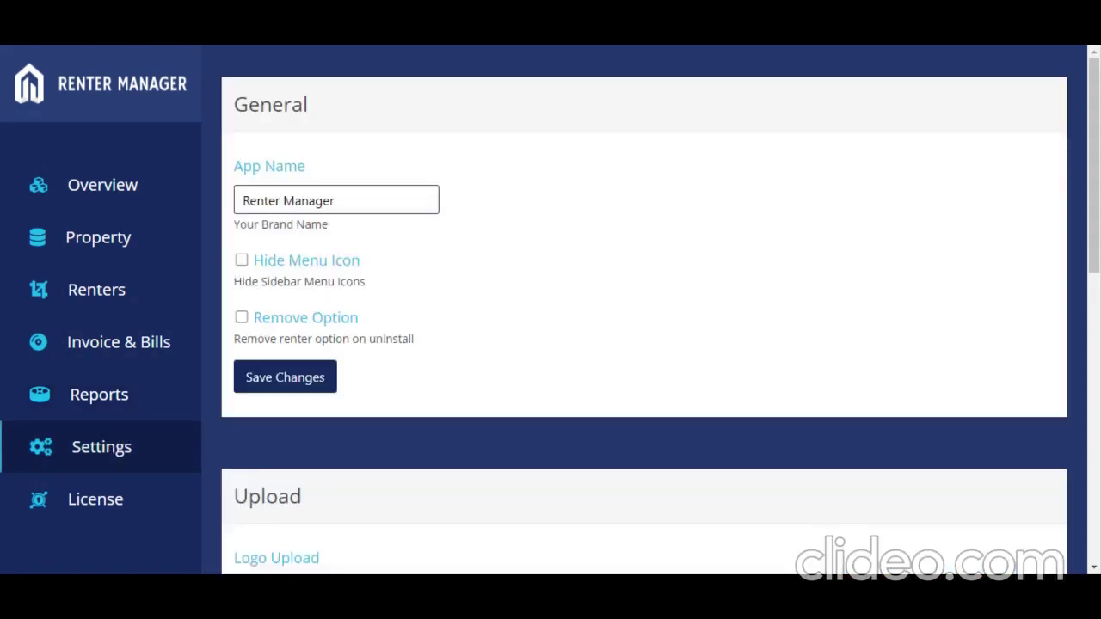
left_click(242, 263)
left_click(290, 381)
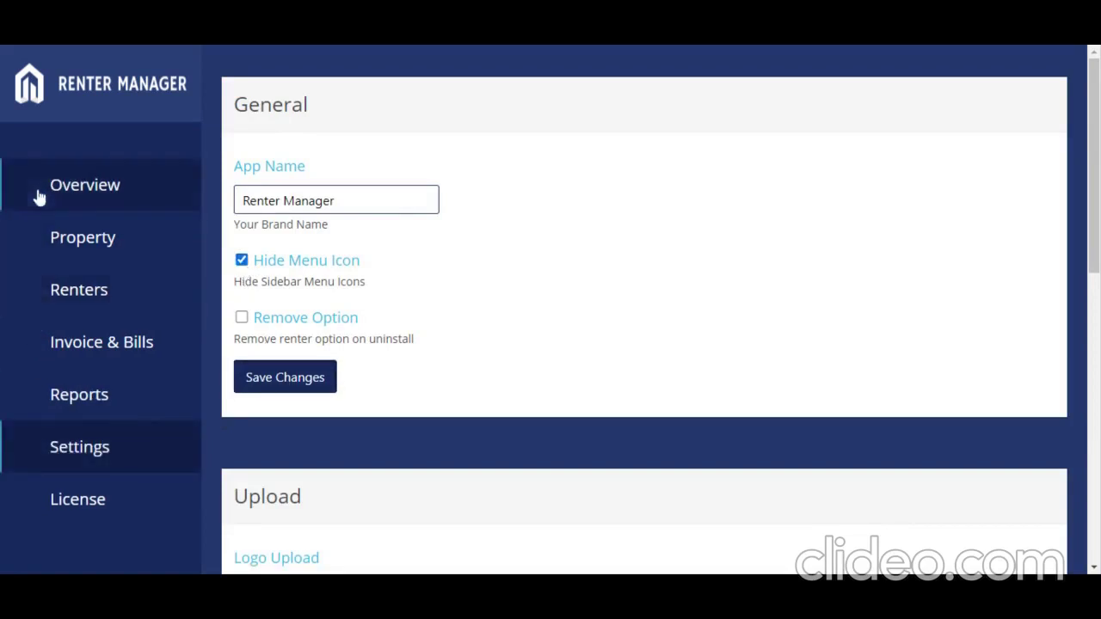
left_click(243, 262)
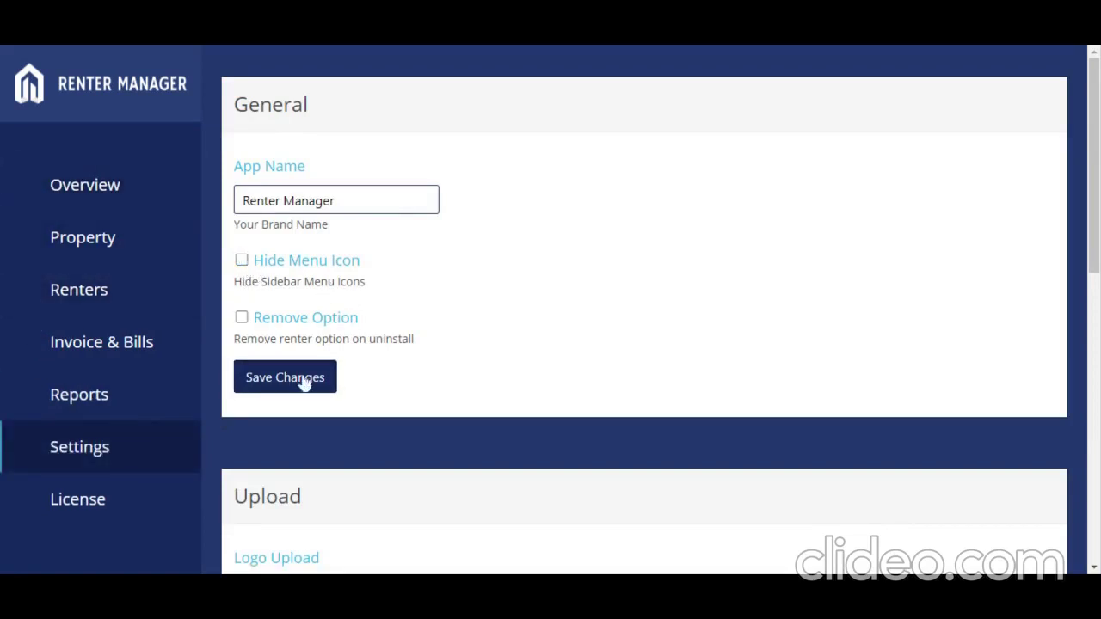
left_click(302, 385)
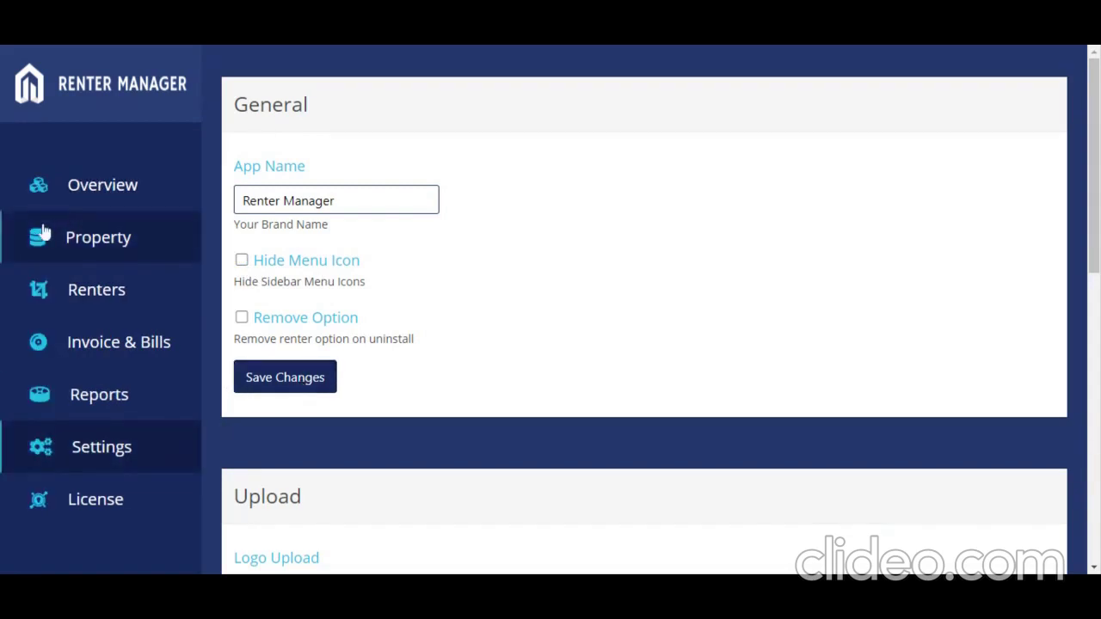
scroll(353, 349, "down", 3)
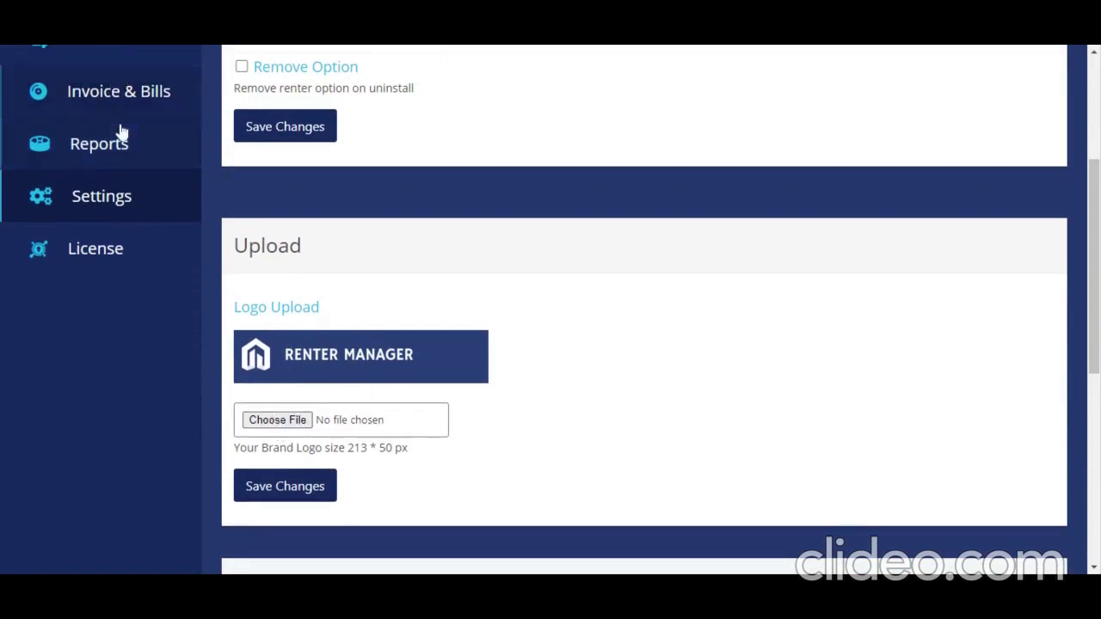
scroll(118, 135, "up", 3)
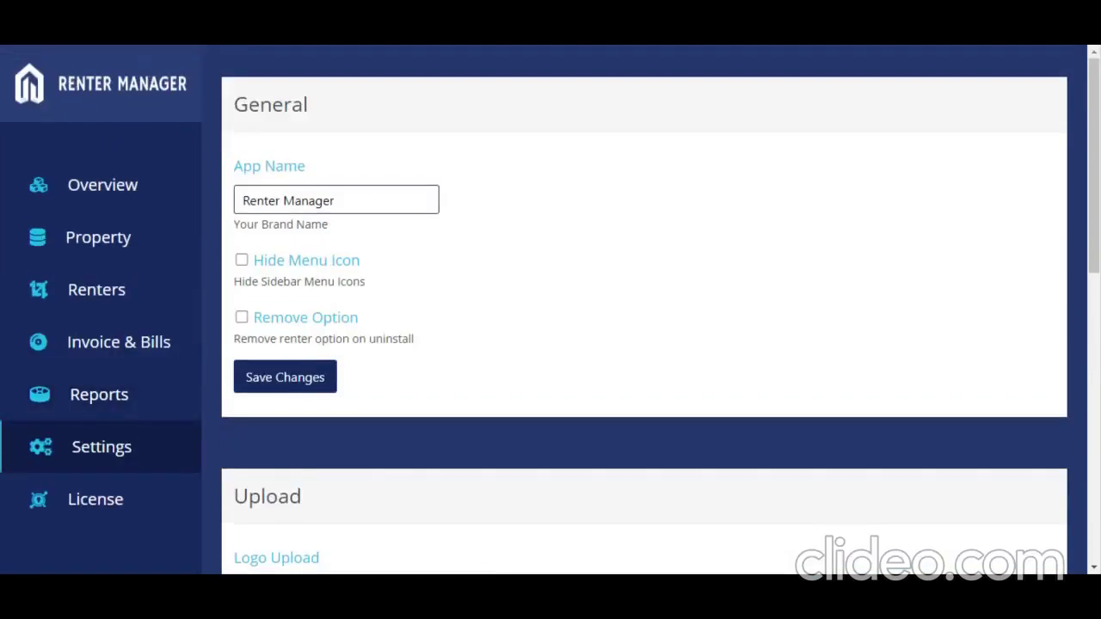
scroll(322, 238, "down", 6)
scroll(323, 238, "down", 3)
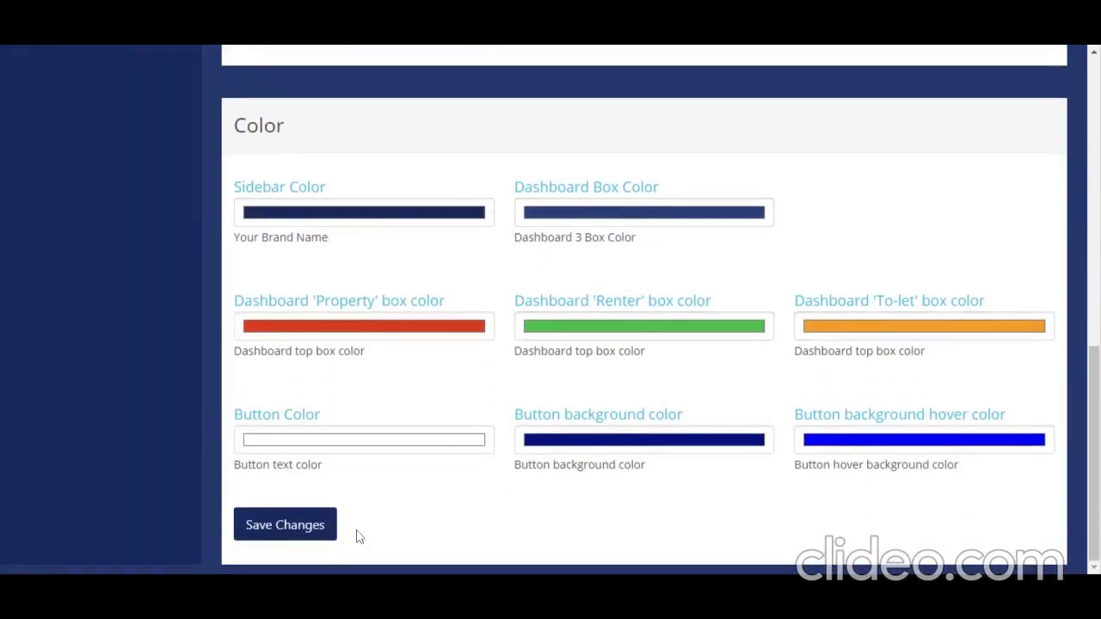
left_click(290, 526)
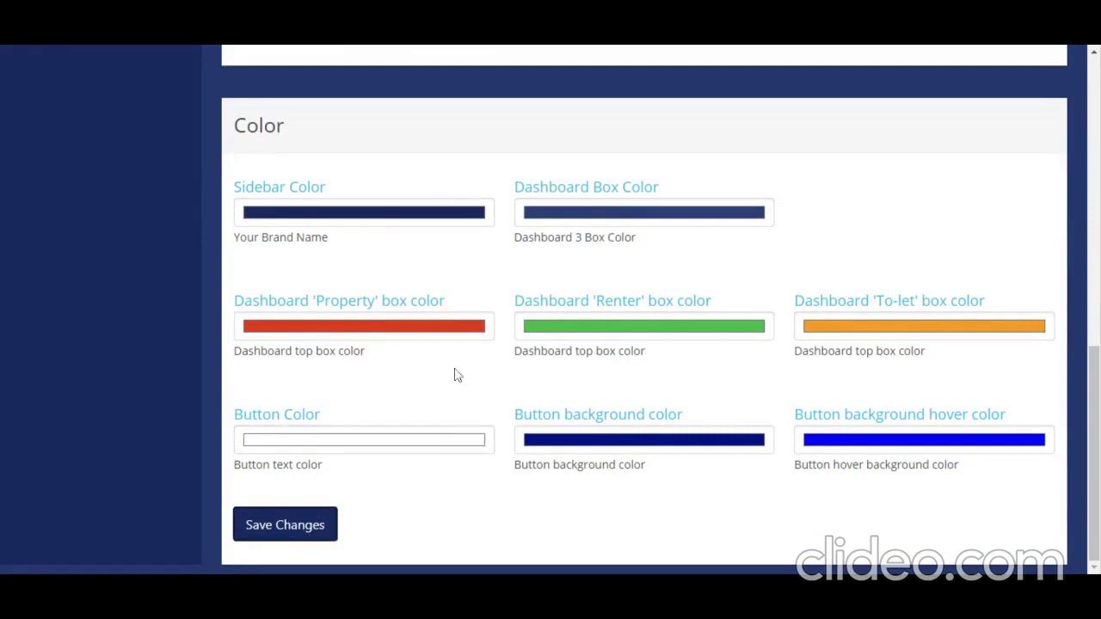